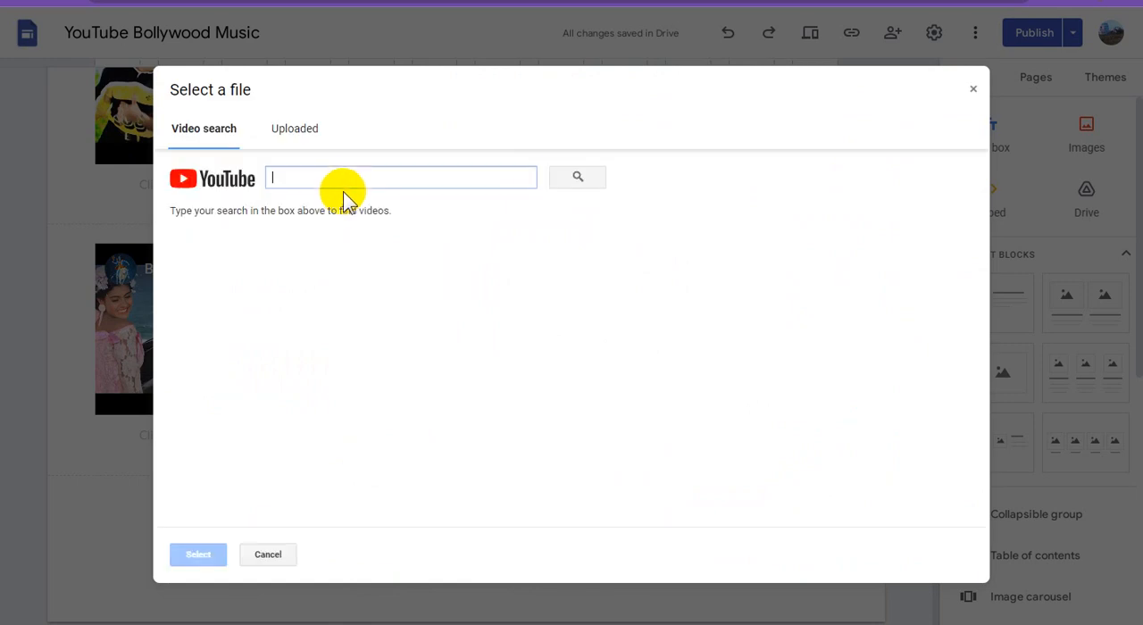
Step: Search for the copied YouTube link and insert the Tukur Tukur Dekhte Ho video into the row's second placeholder
left_click(343, 181)
type("https://www.youtube.com/watch?v=mB4wNIRbwE0")
left_click(582, 179)
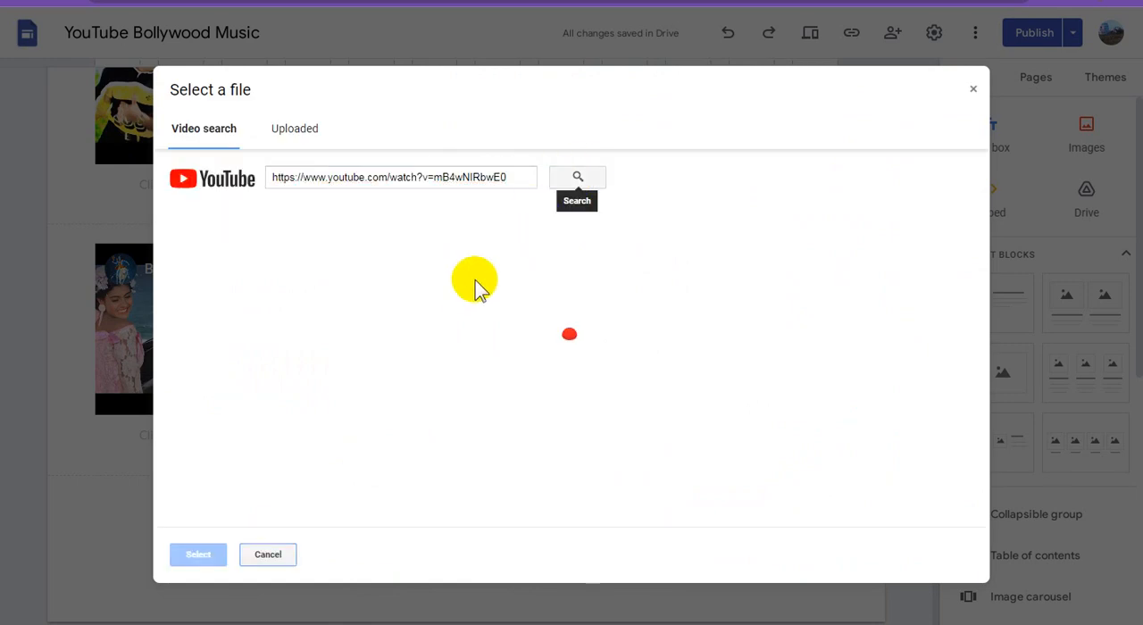
left_click(393, 272)
left_click(199, 555)
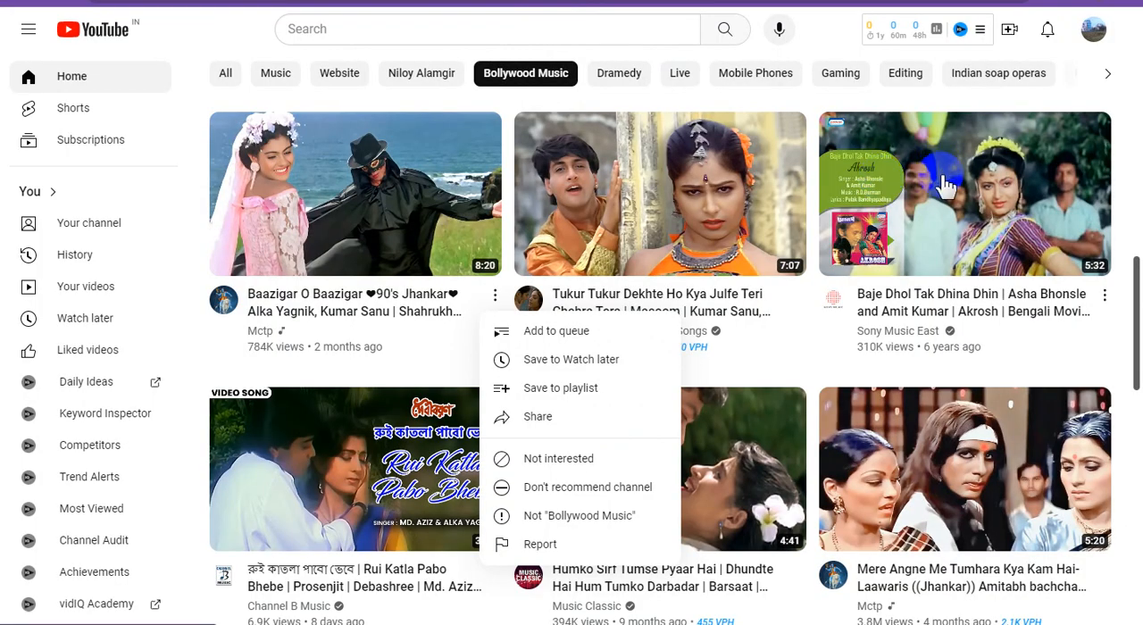
right_click(942, 179)
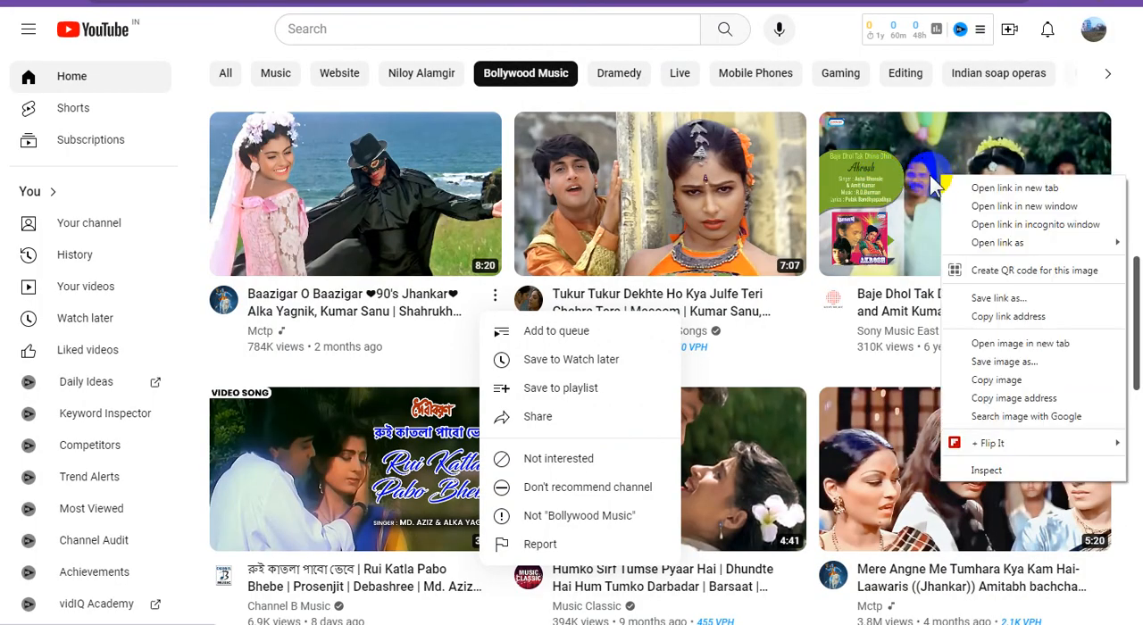
key("Escape")
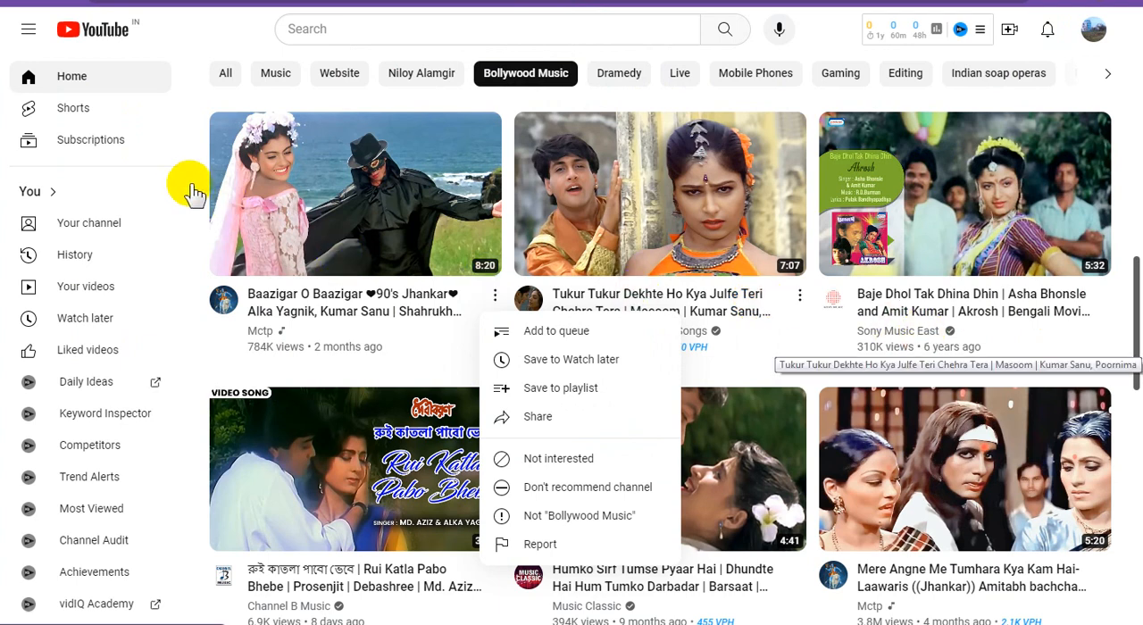
left_click(207, 36)
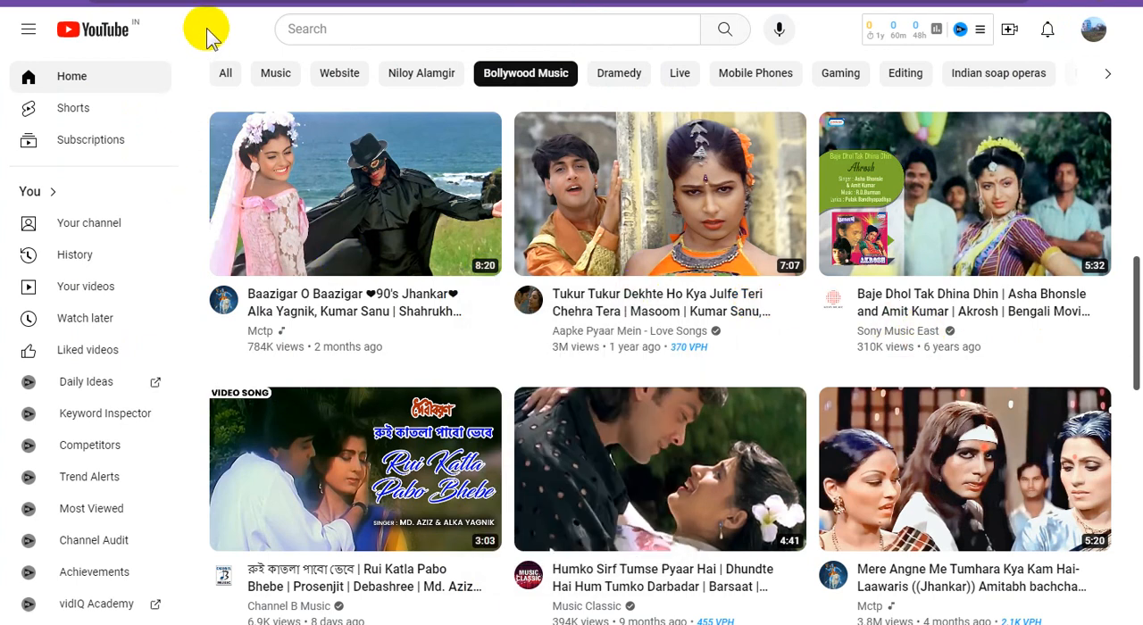
Step: Copy the link address of the "Humko Sirf Tumse Pyaar Hai" video from the Bollywood Music feed on YouTube
scroll(888, 506, "down", 3)
left_click(679, 260)
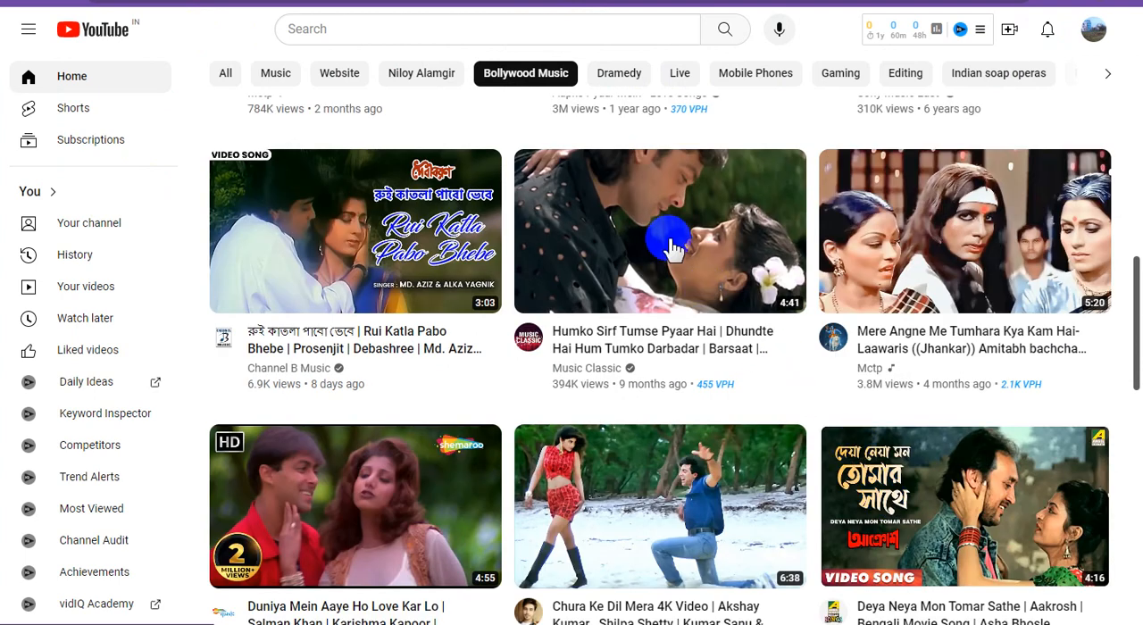
right_click(670, 241)
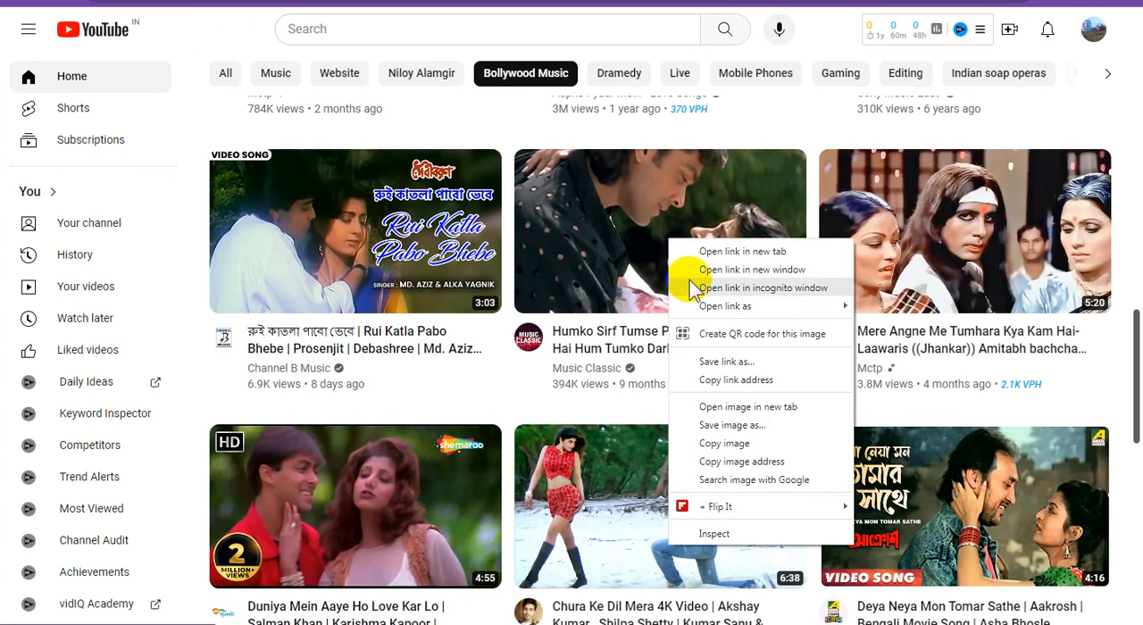
left_click(759, 381)
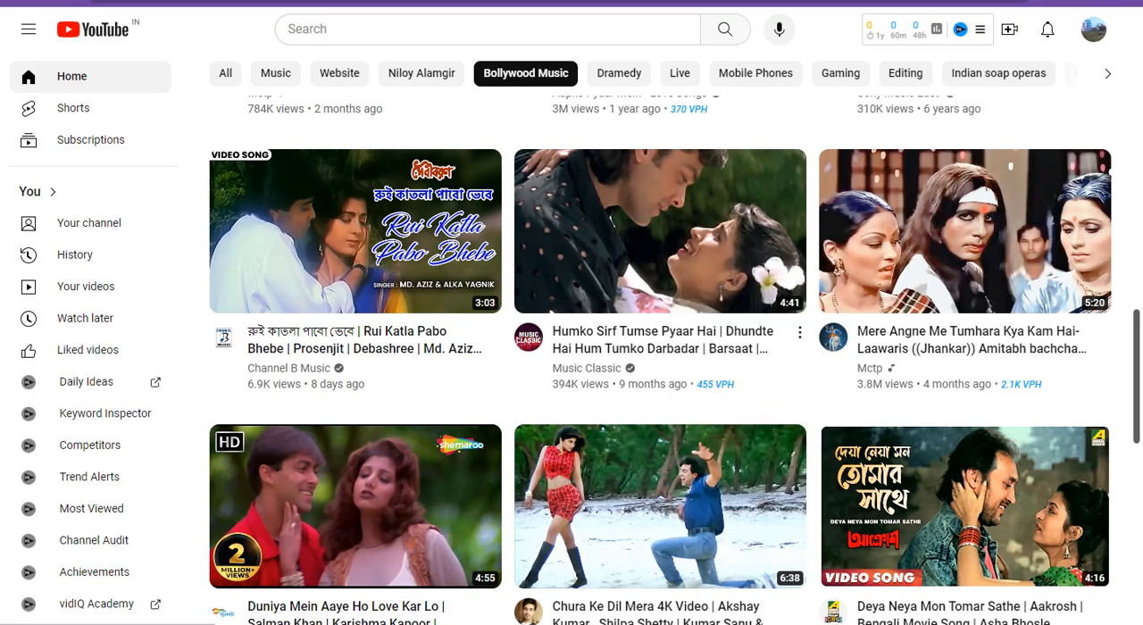
Step: Switch to Google Sites and insert the "Humko Sirf Tumse Pyaar Hai" YouTube video into the third placeholder using the copied link
left_click(465, 2)
left_click(563, 332)
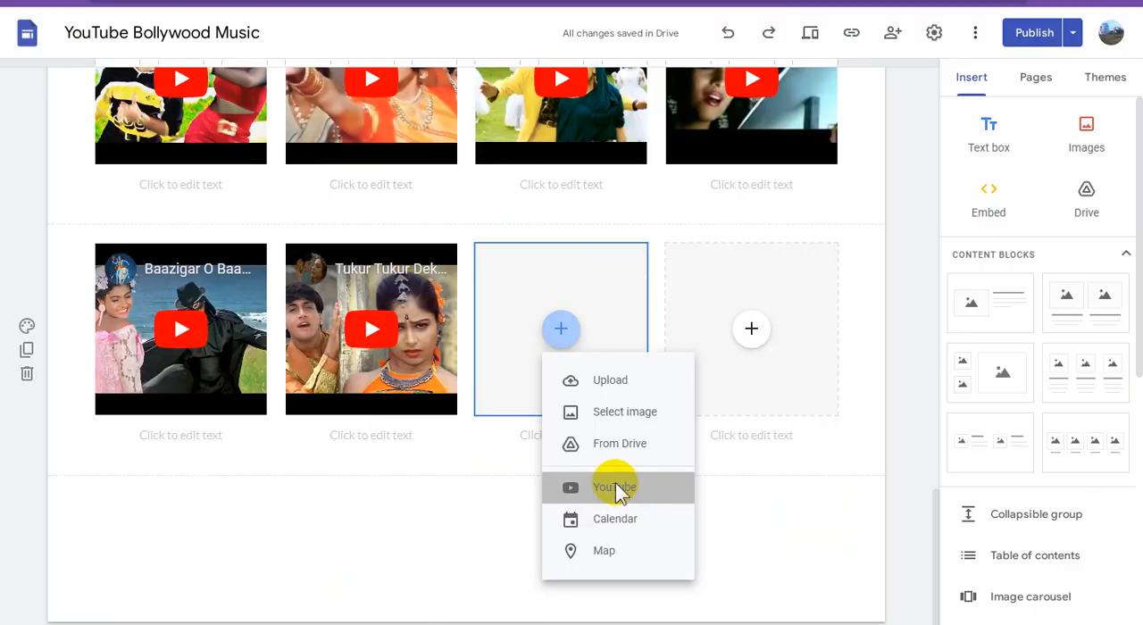
left_click(615, 487)
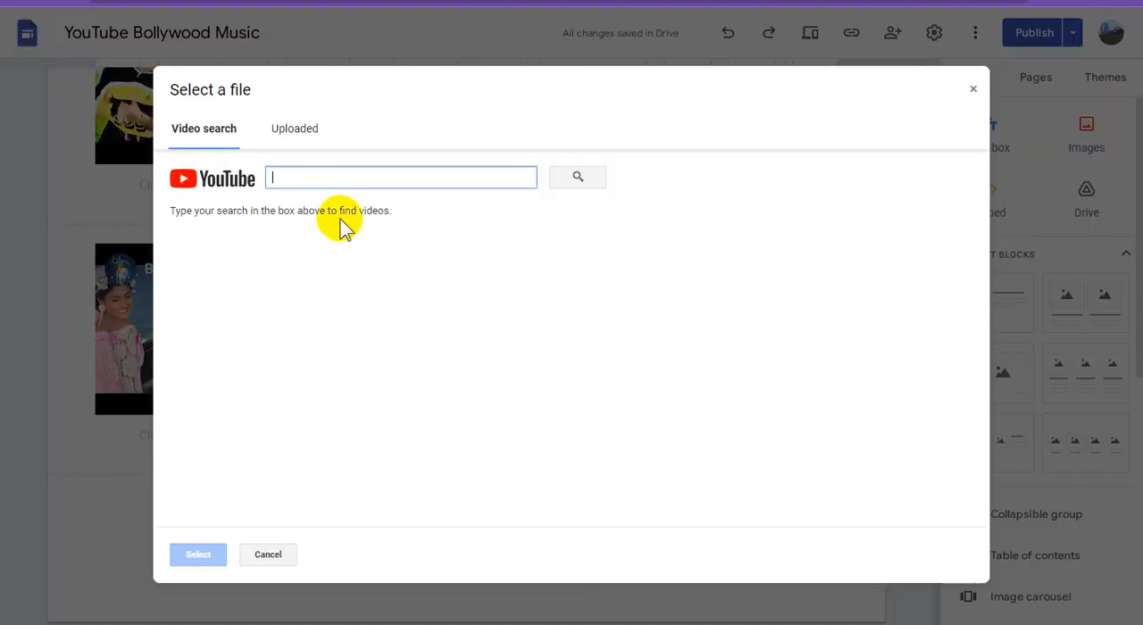
key("ctrl+v")
left_click(574, 181)
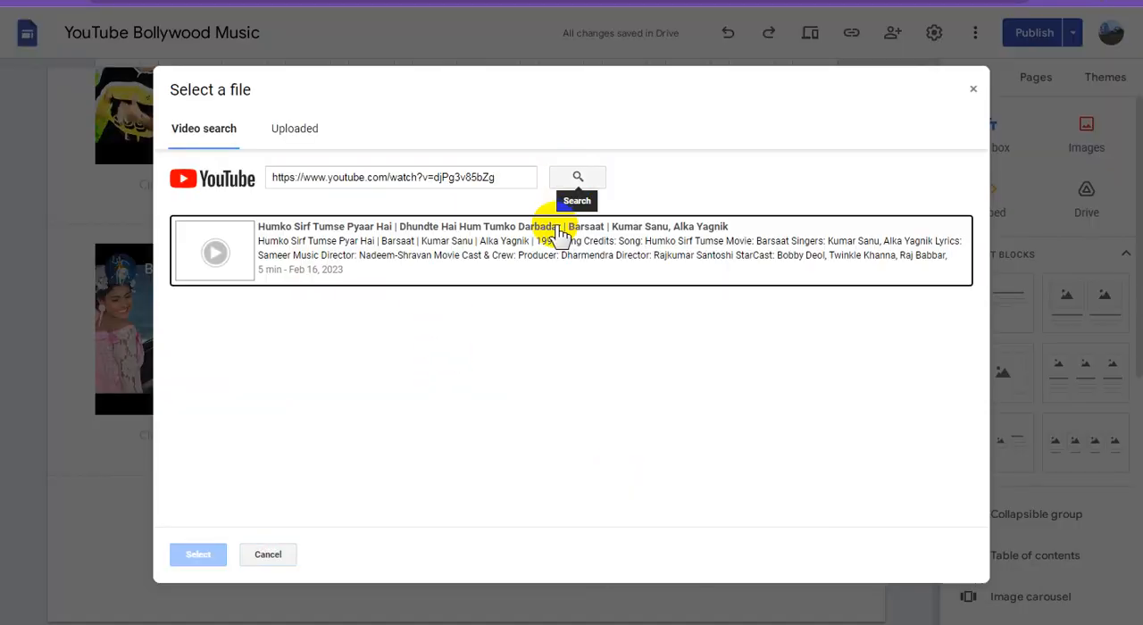
left_click(446, 253)
left_click(202, 554)
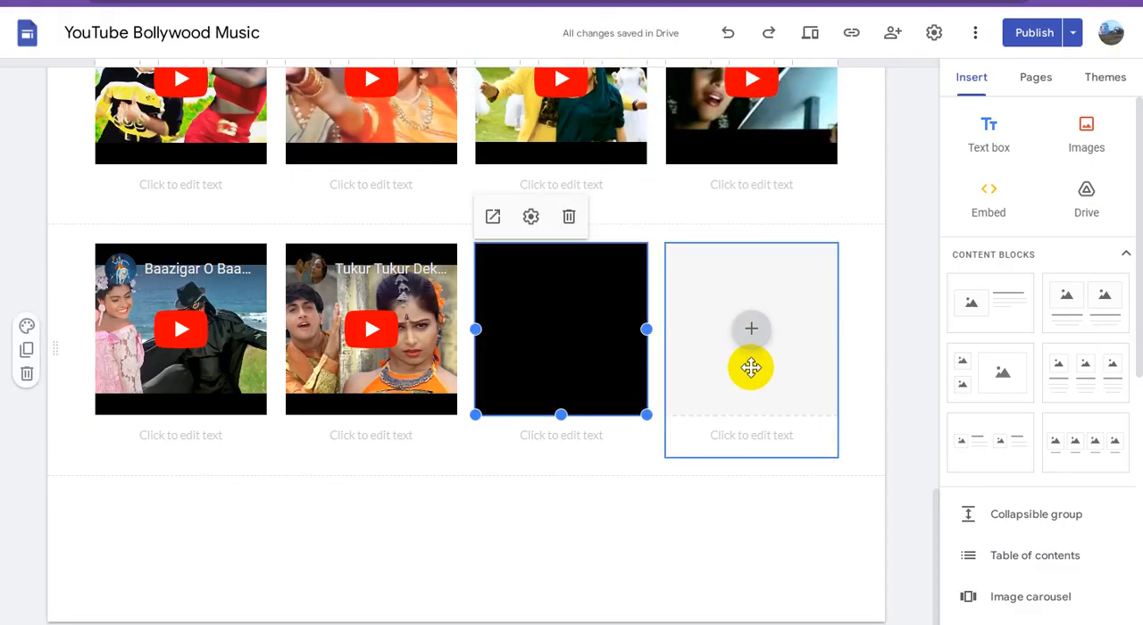
Step: Switch to YouTube and copy the link address of the "Mere Angne Me Tumhara Kya Kam Hai" video
key("ctrl+shift+Tab")
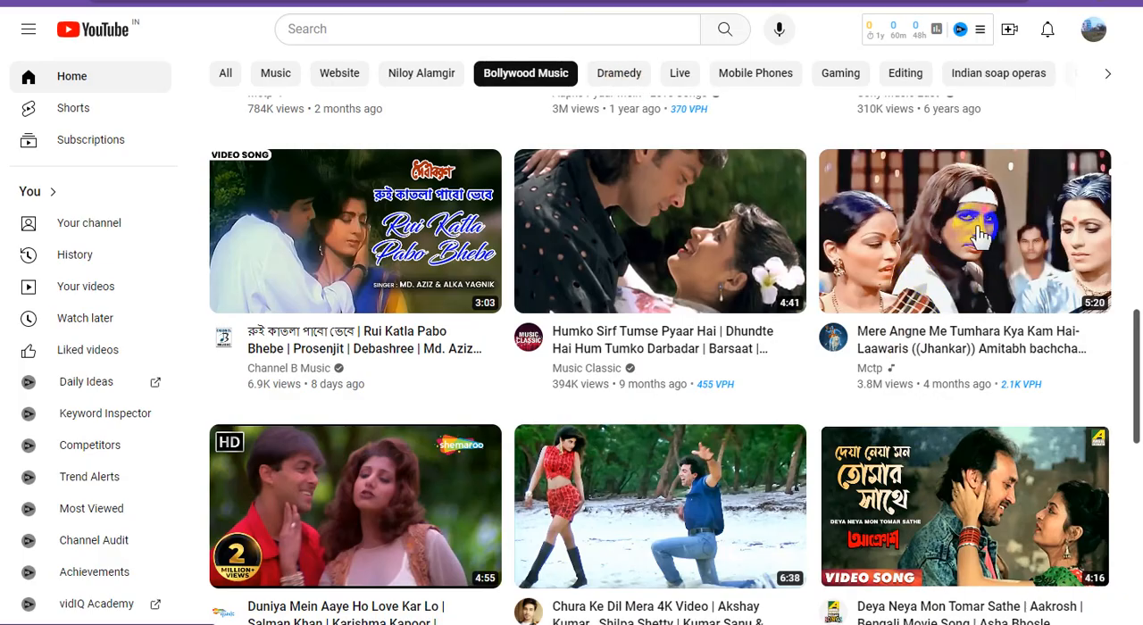
key("ctrl+Tab")
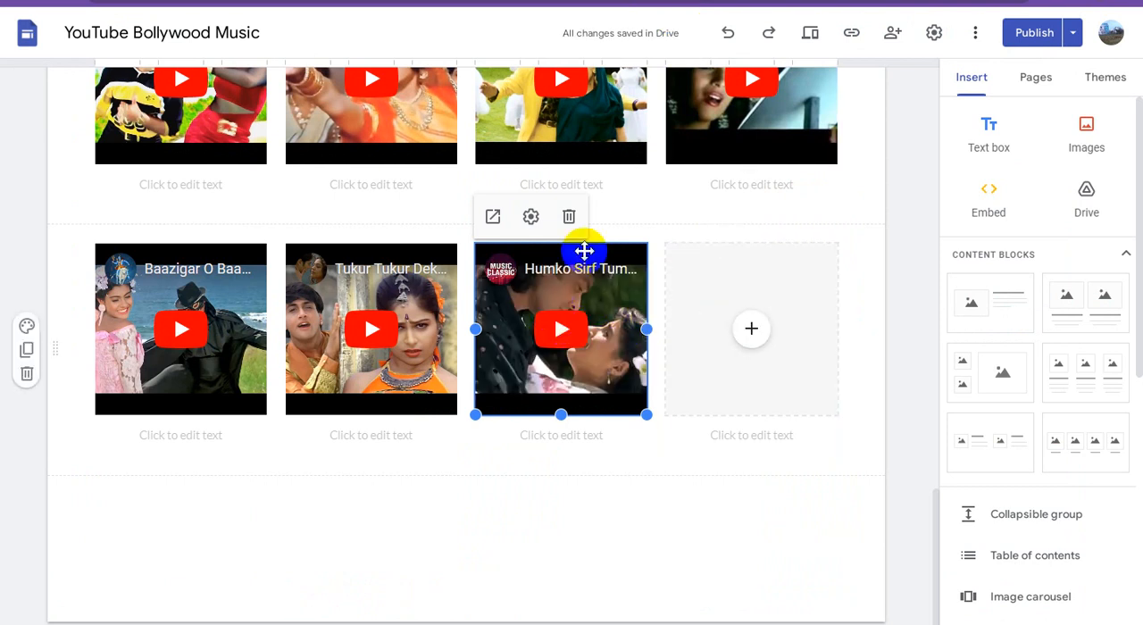
key("ctrl+shift+Tab")
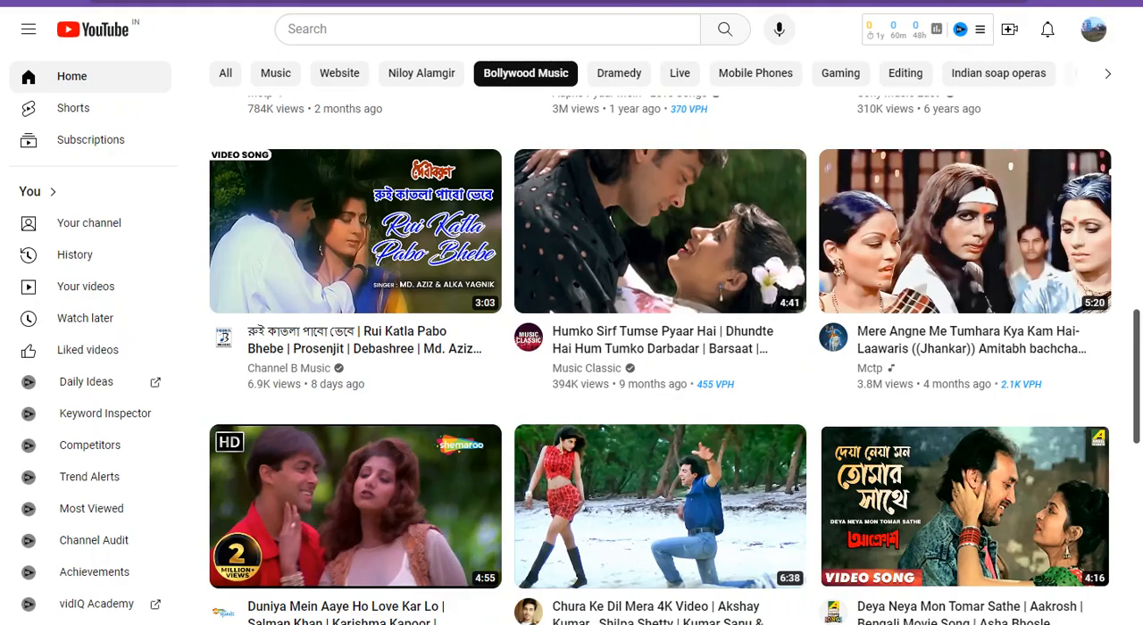
right_click(973, 225)
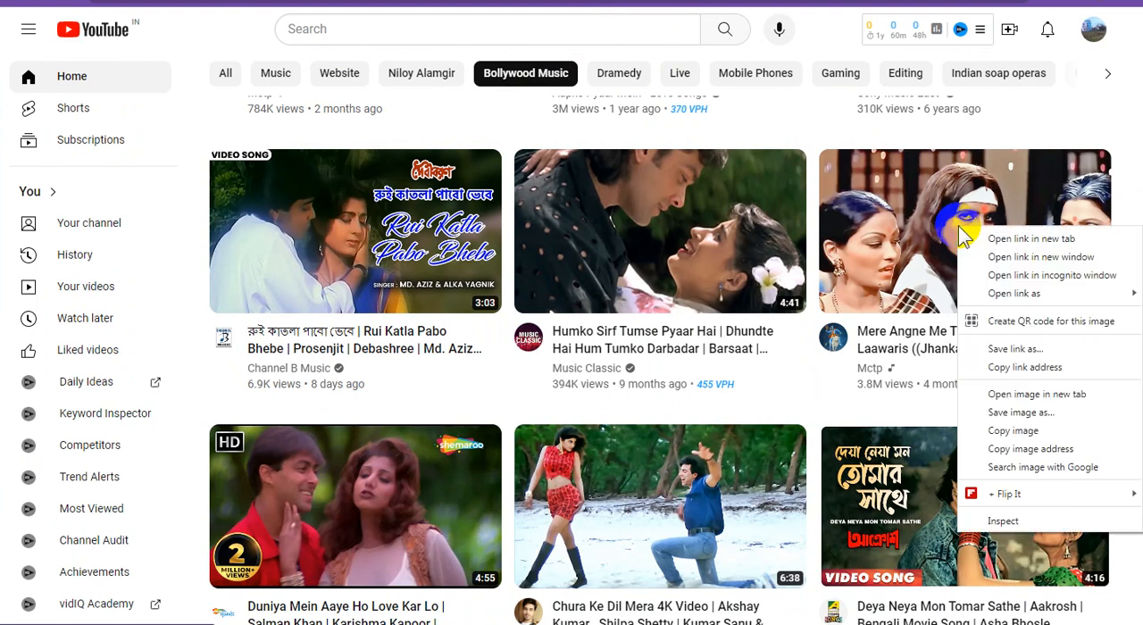
left_click(1027, 369)
Step: Return to Google Sites and insert the "Mere Angne Me Tumhara Kya Kam Hai" YouTube video into the fourth placeholder using the copied link
key("ctrl+Tab")
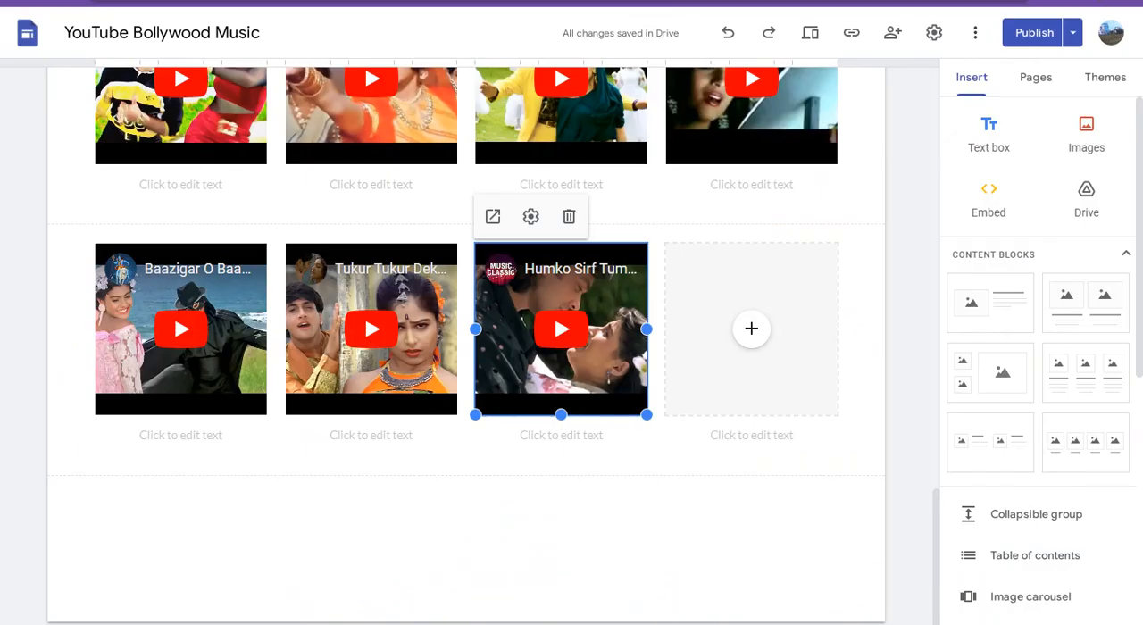
left_click(741, 334)
left_click(750, 336)
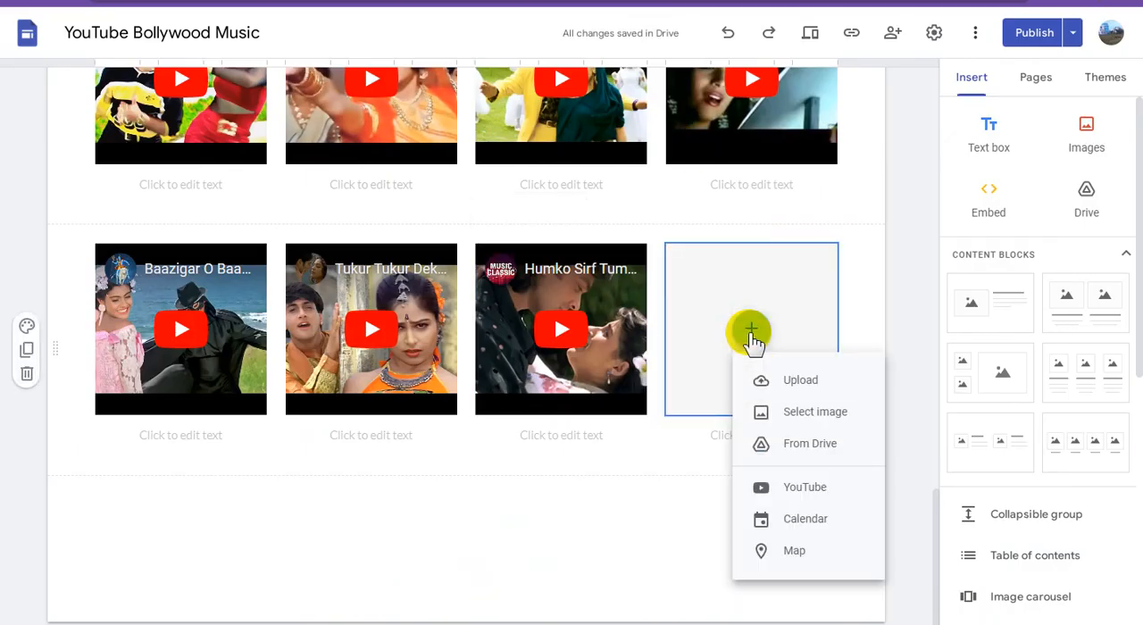
left_click(764, 438)
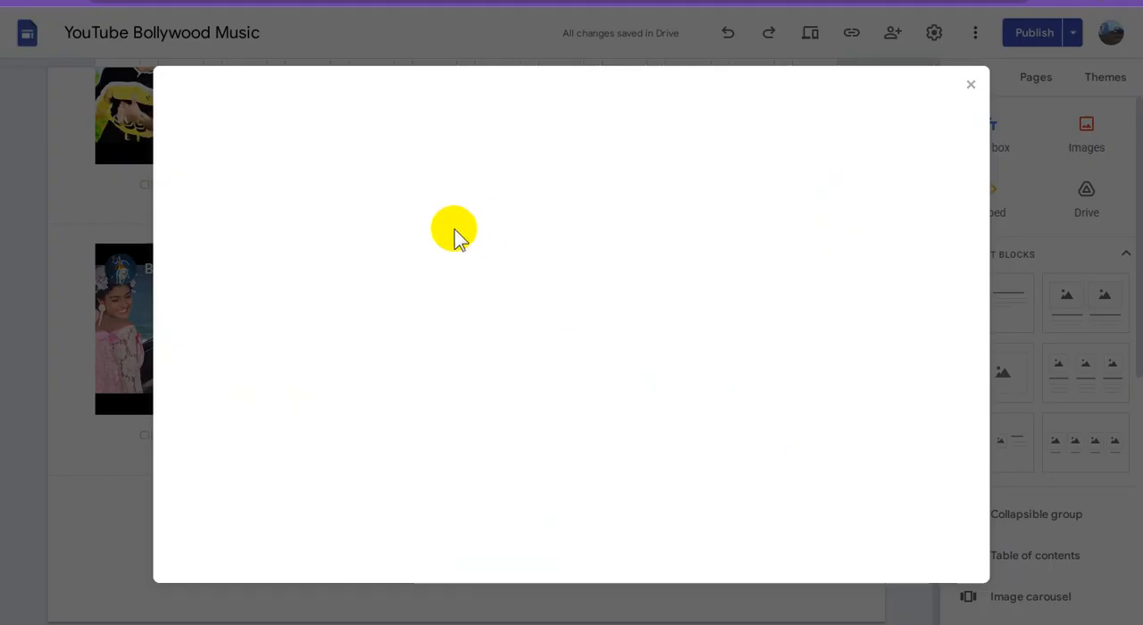
left_click(298, 183)
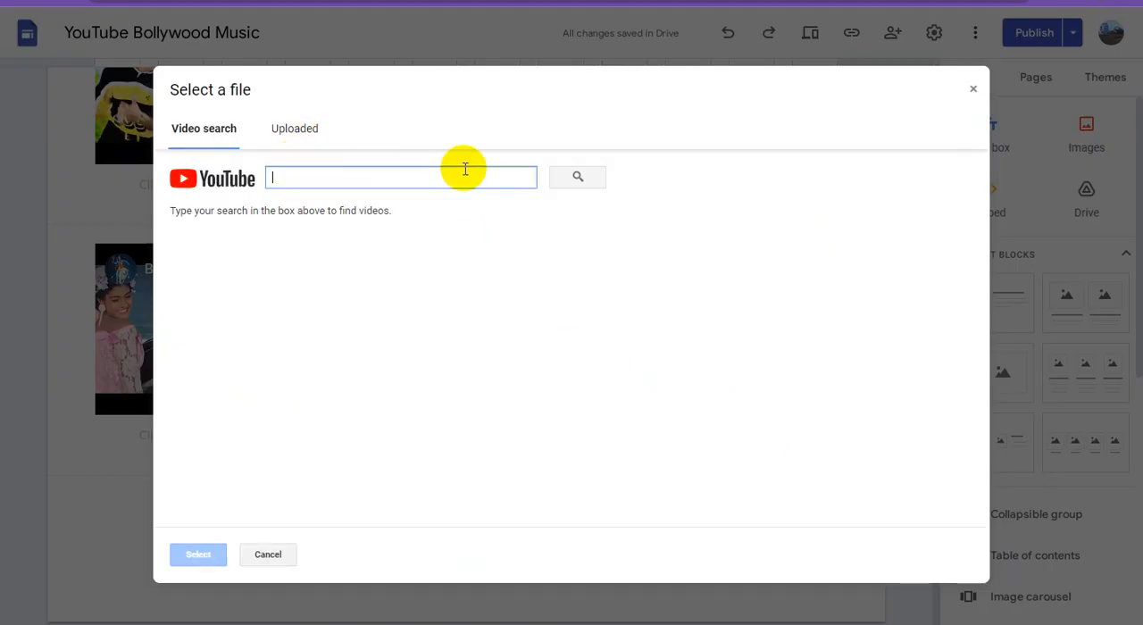
key("ctrl+v")
left_click(576, 179)
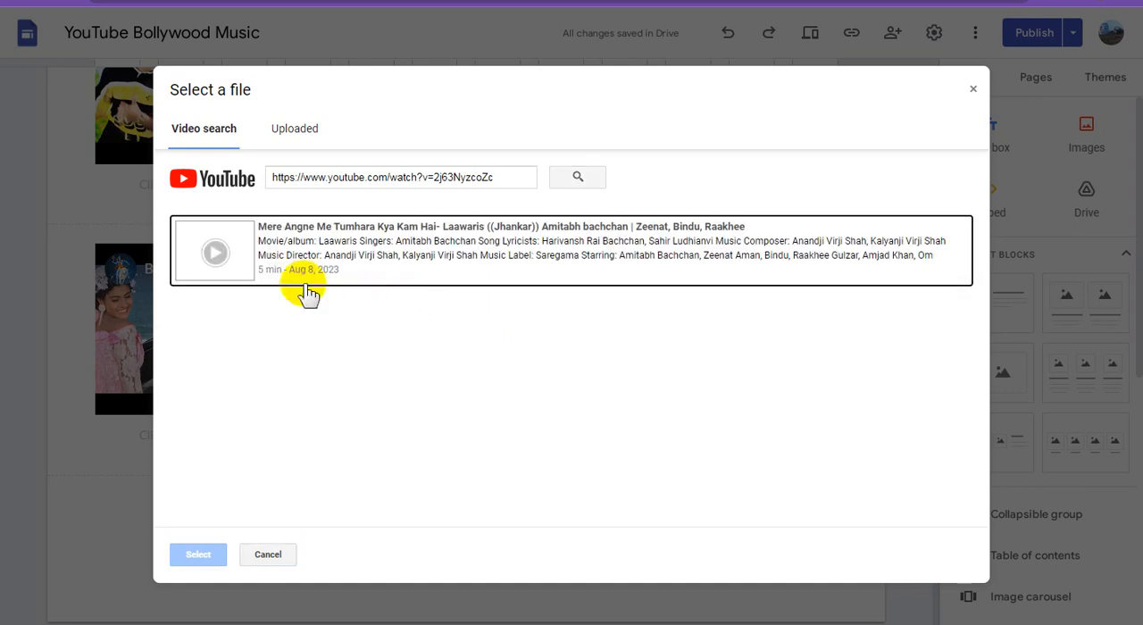
left_click(287, 259)
left_click(205, 553)
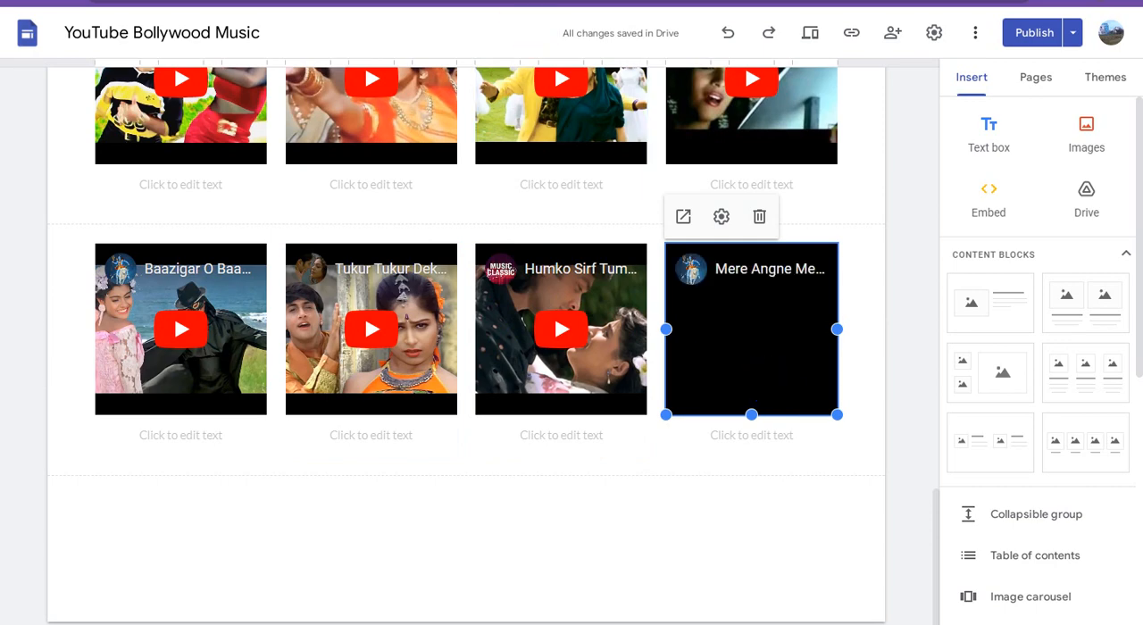
Step: Switch to YouTube and copy the link address of the "Duniya Mein Aaye Ho Love Kar Lo" video
left_click(500, 0)
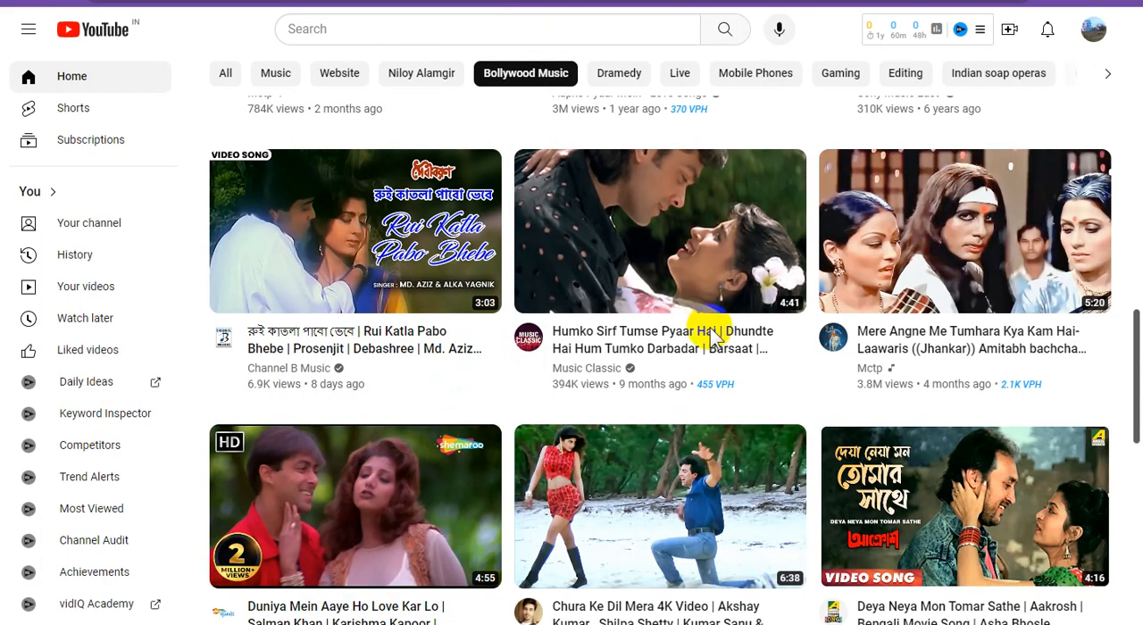
scroll(712, 337, "down", 2)
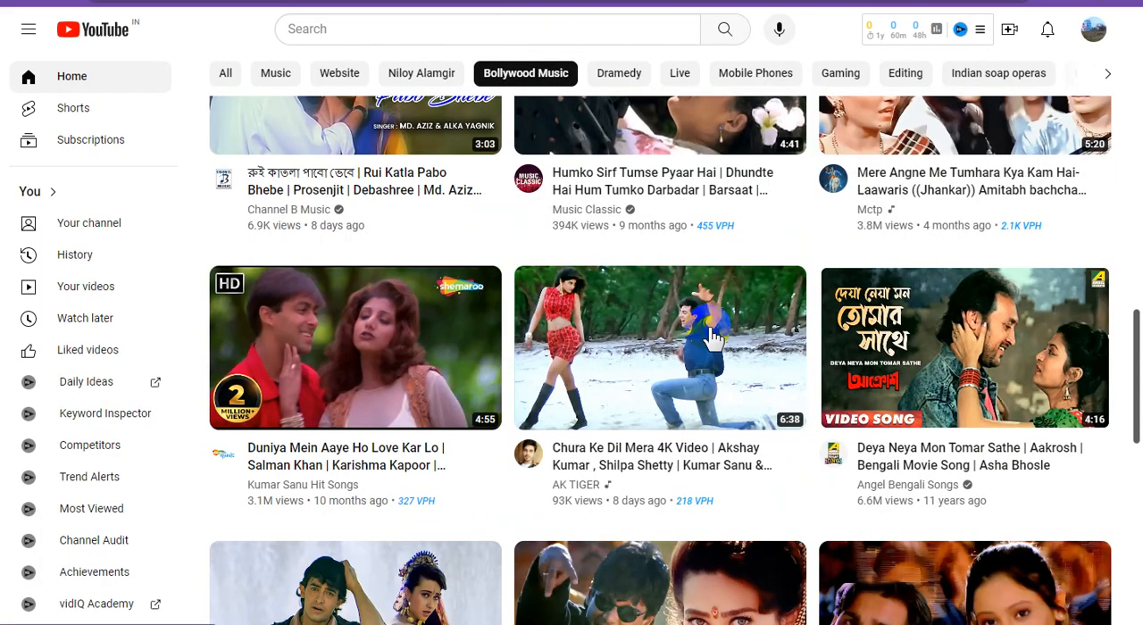
right_click(366, 330)
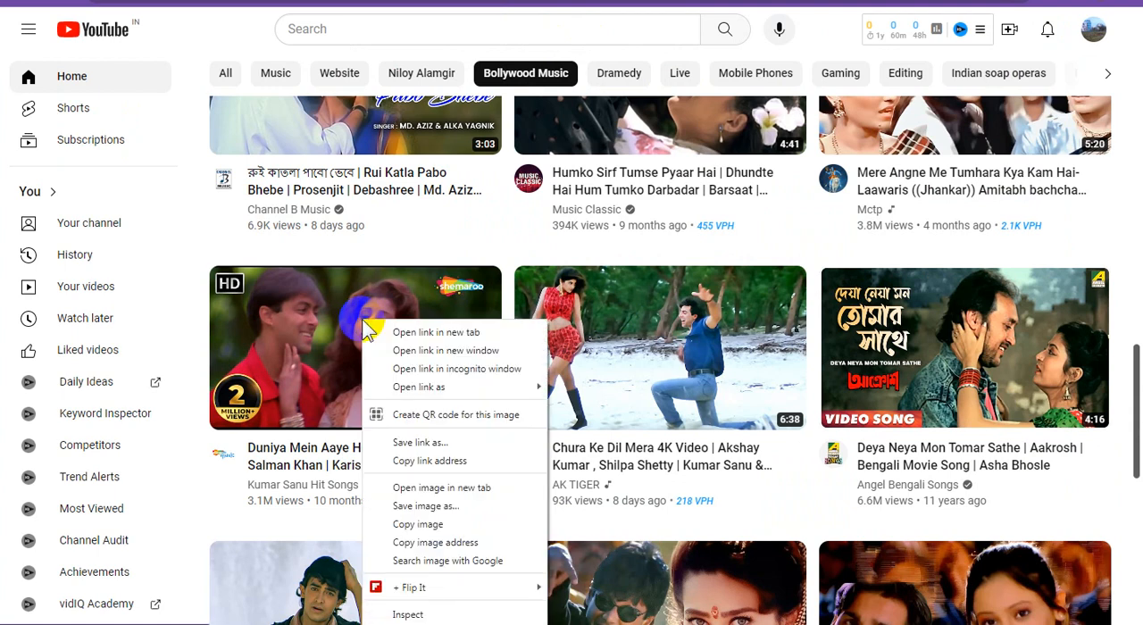
left_click(420, 457)
Step: Return to Google Sites and add a new four-column image-and-text content block below the last video row
left_click(678, 2)
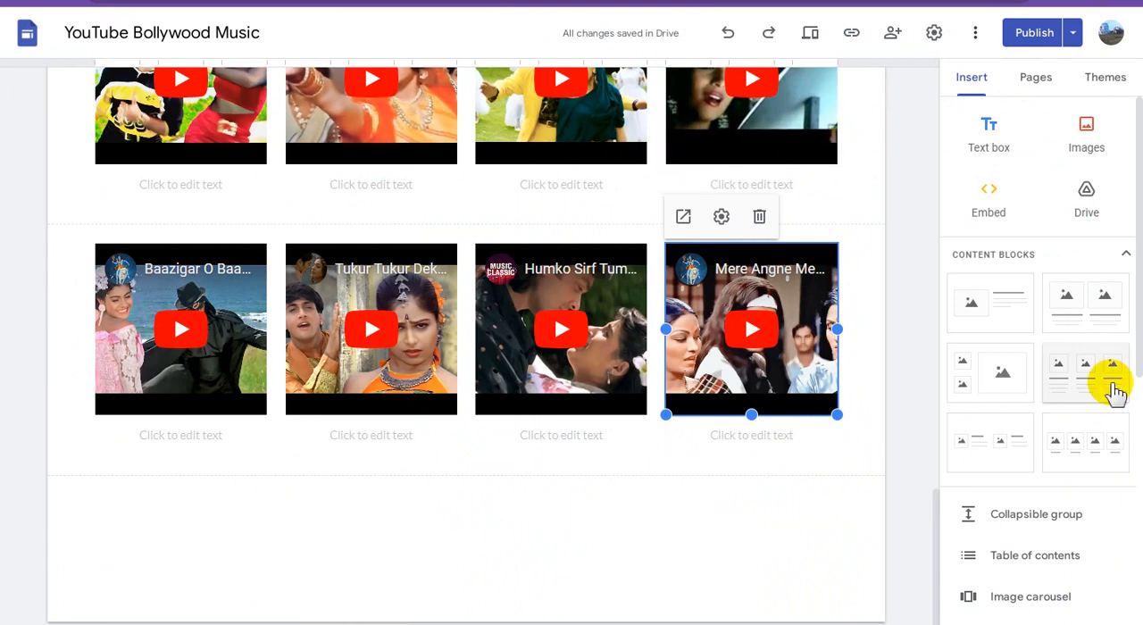
left_click_drag(1071, 411, 449, 413)
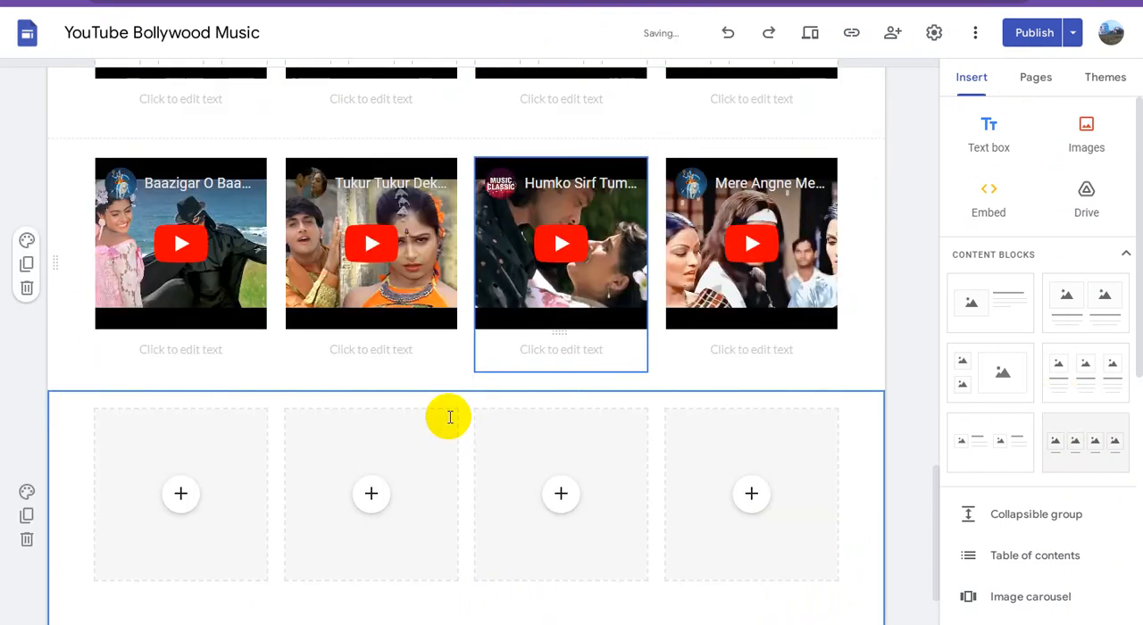
scroll(197, 457, "down", 3)
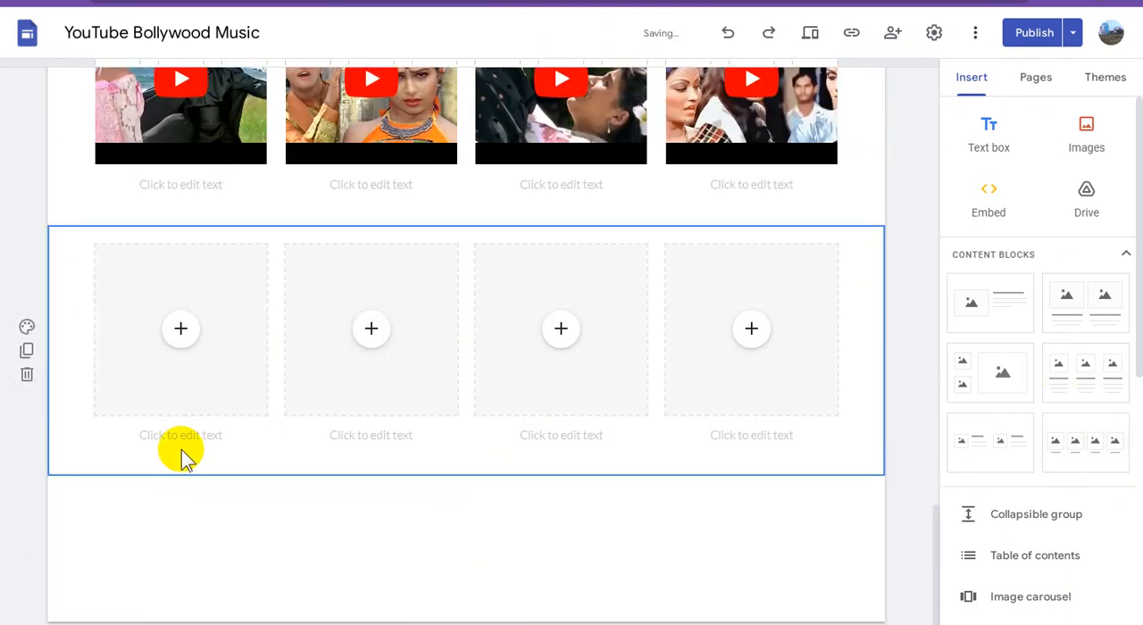
Step: Insert the "Duniya Mein Aaye Ho Love Kar Lo" YouTube video into the new row's first placeholder using the copied link
left_click(184, 327)
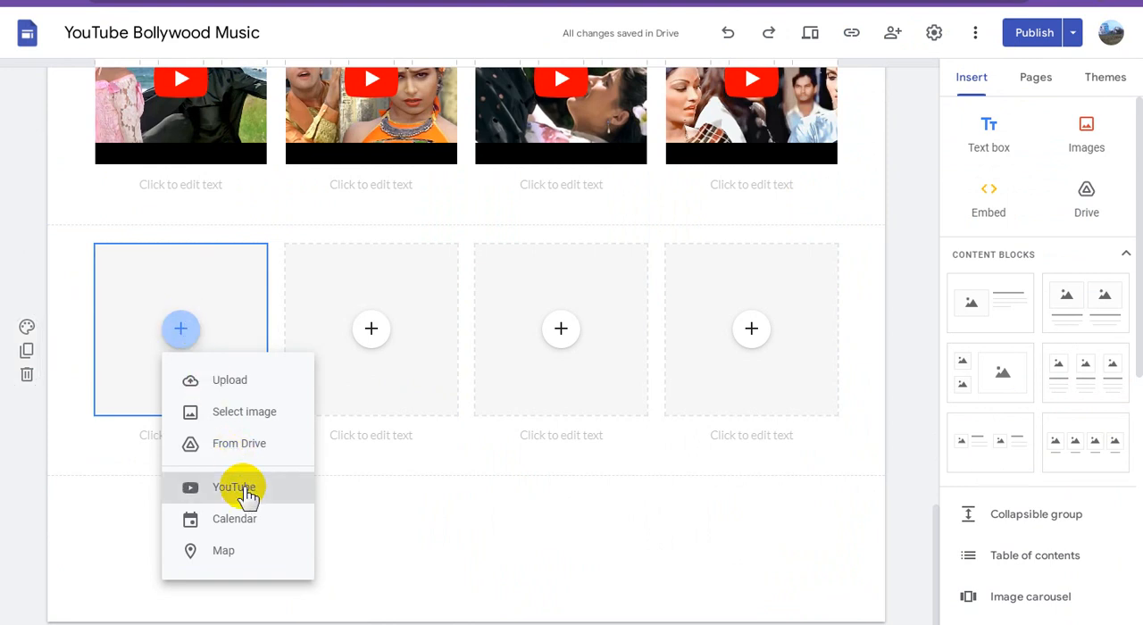
left_click(246, 492)
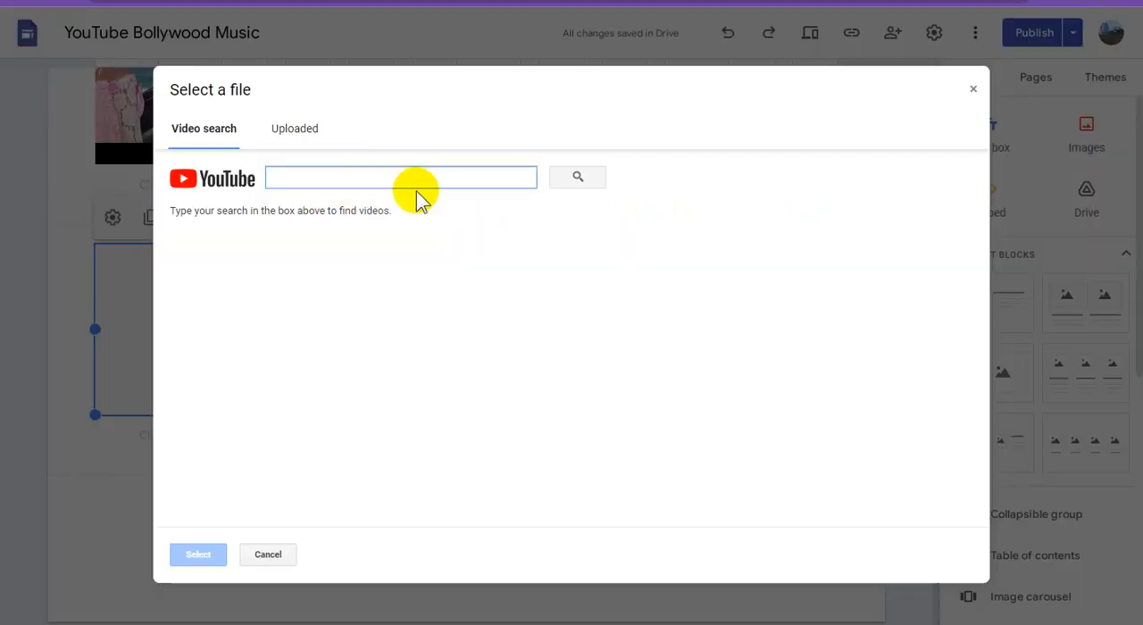
key("ctrl+v")
left_click(590, 179)
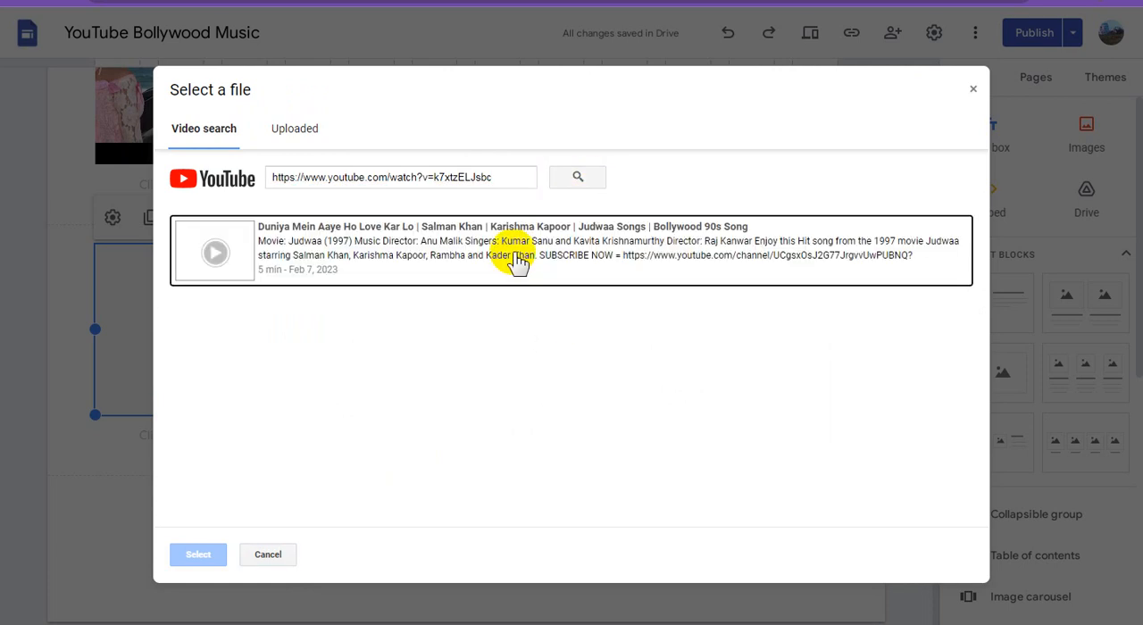
left_click(473, 265)
left_click(215, 552)
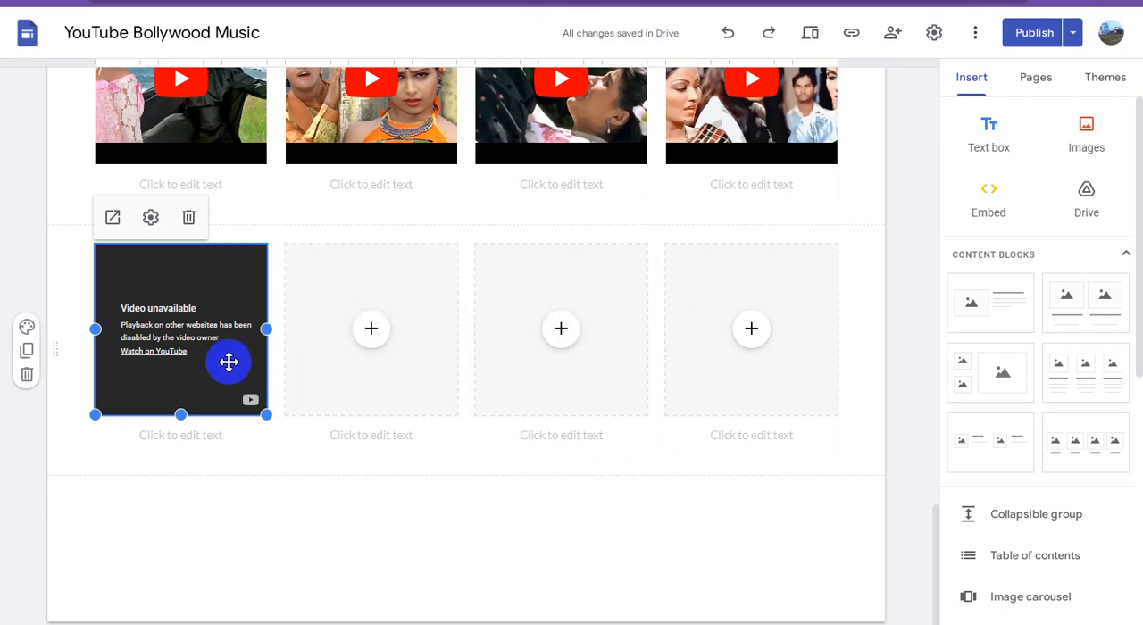
left_click(183, 351)
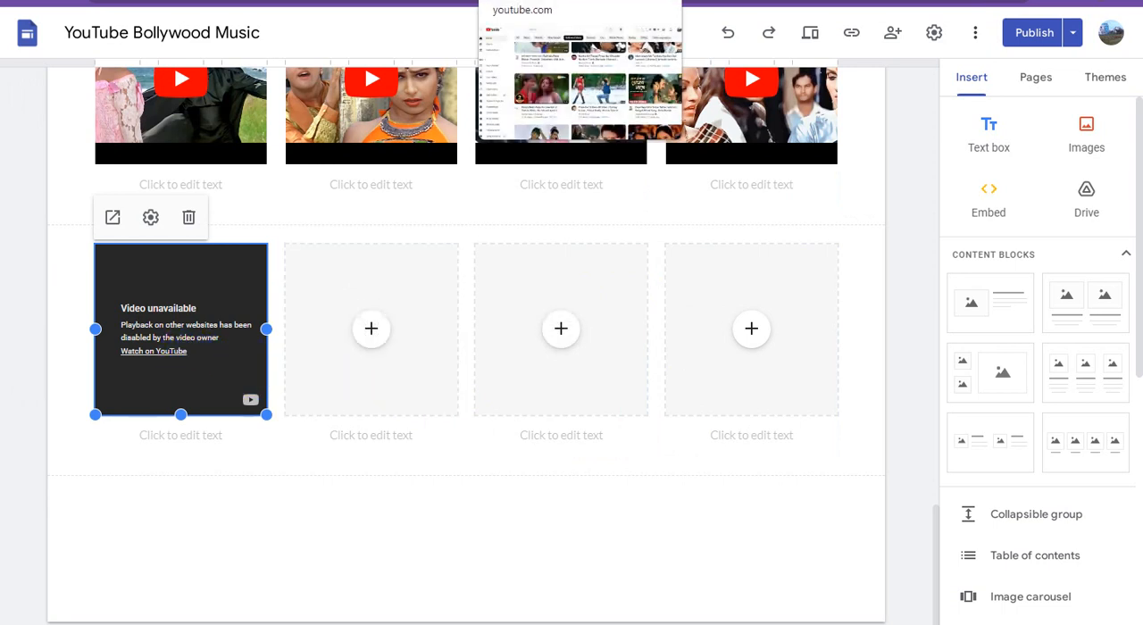
left_click(536, 1)
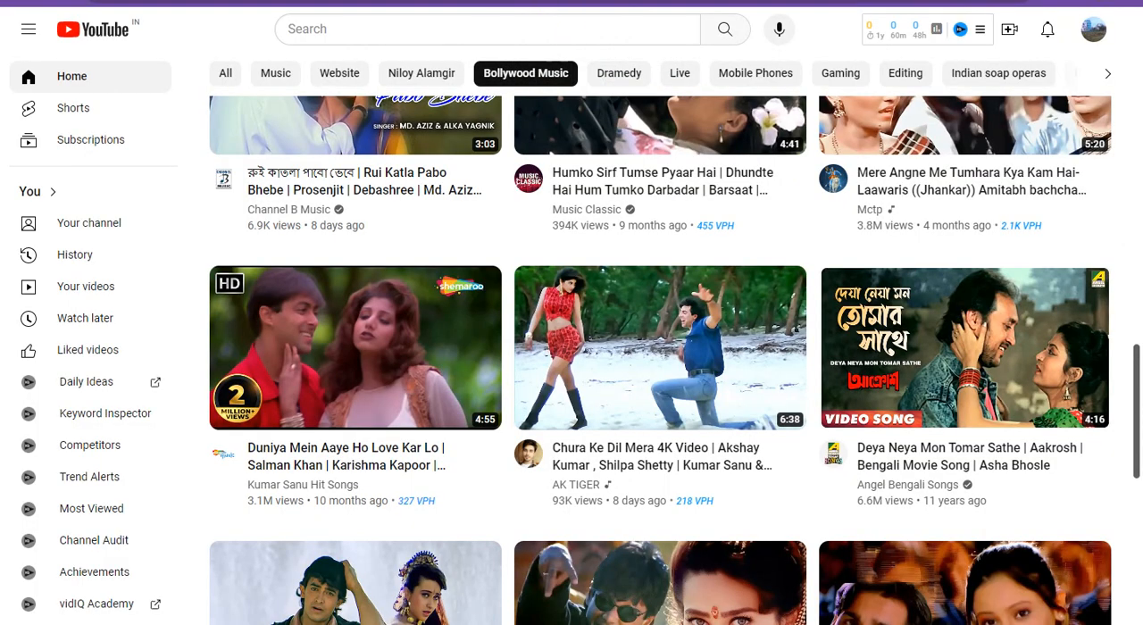
left_click(429, 1)
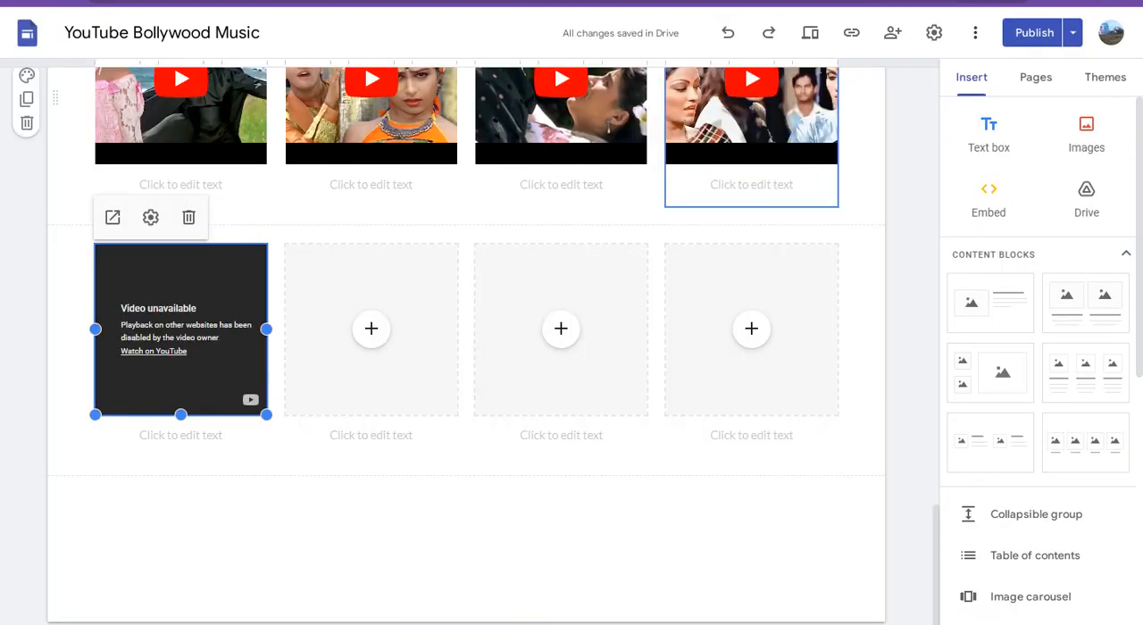
Step: Switch to YouTube and copy the link address of the "Chura Ke Dil Mera 4K Video" video
left_click(536, 1)
left_click(668, 326)
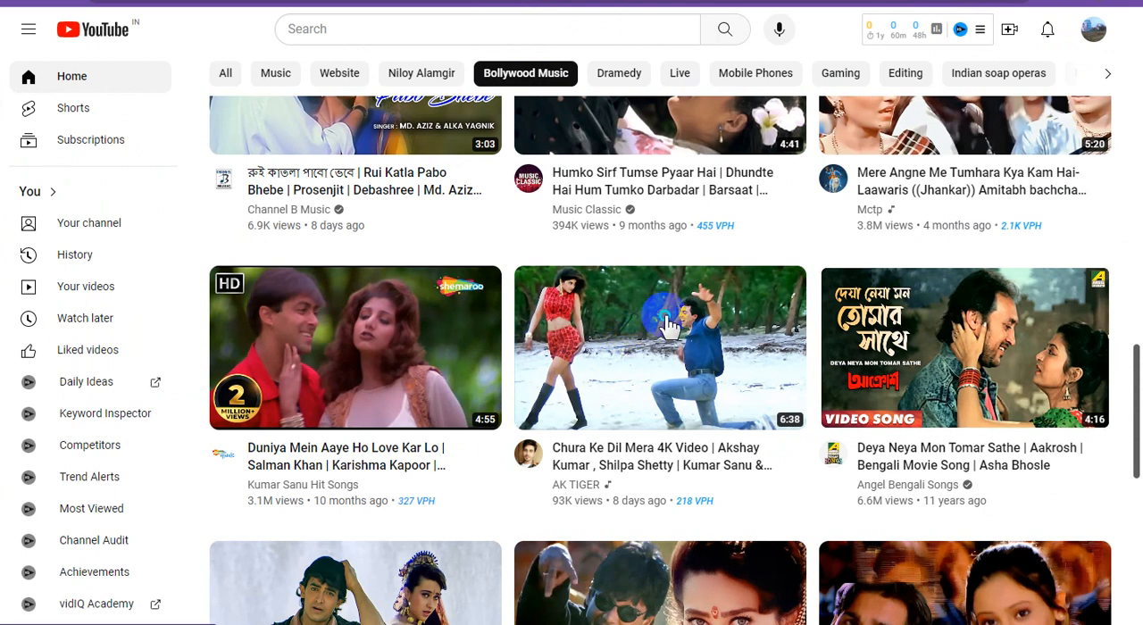
right_click(665, 318)
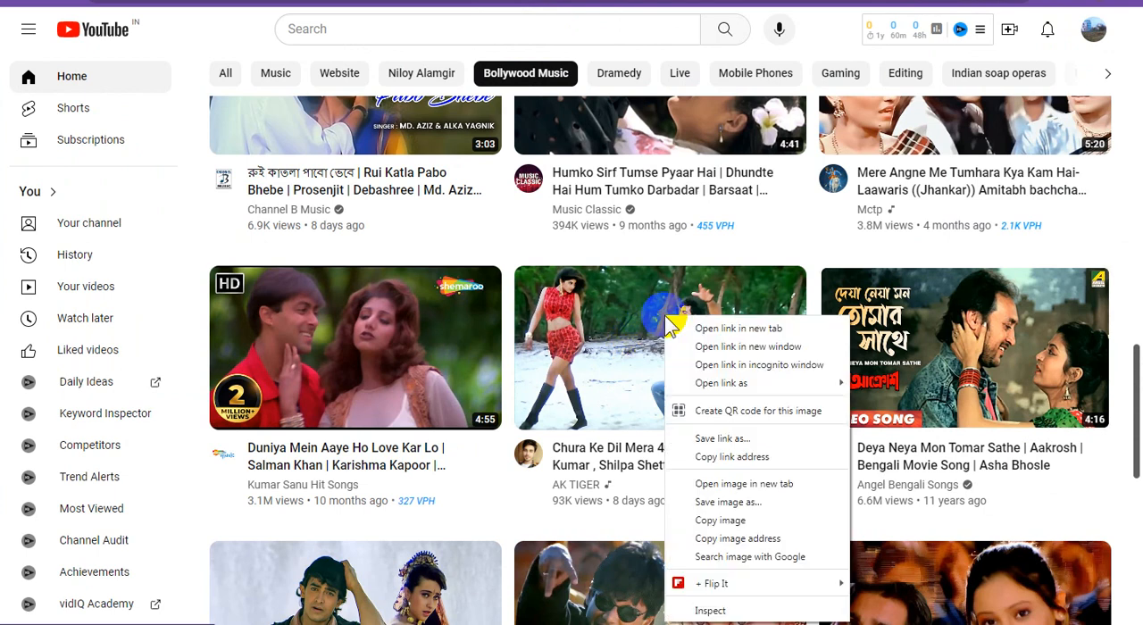
left_click(753, 457)
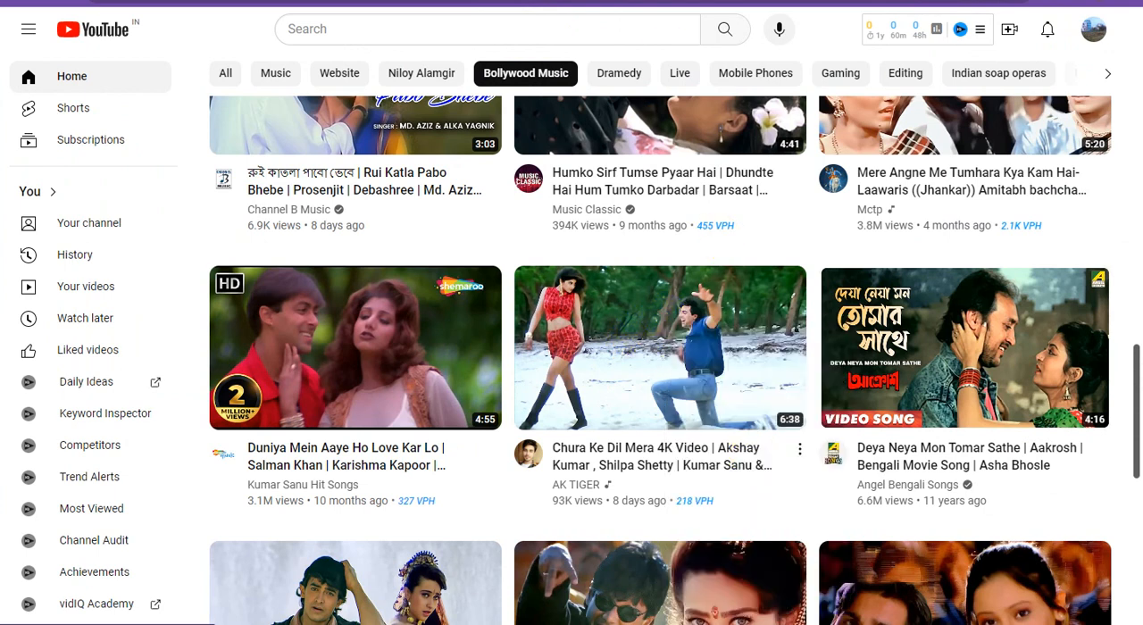
Step: Return to Google Sites and check the settings of the unavailable video in the new row's first column
left_click(428, 1)
left_click(248, 305)
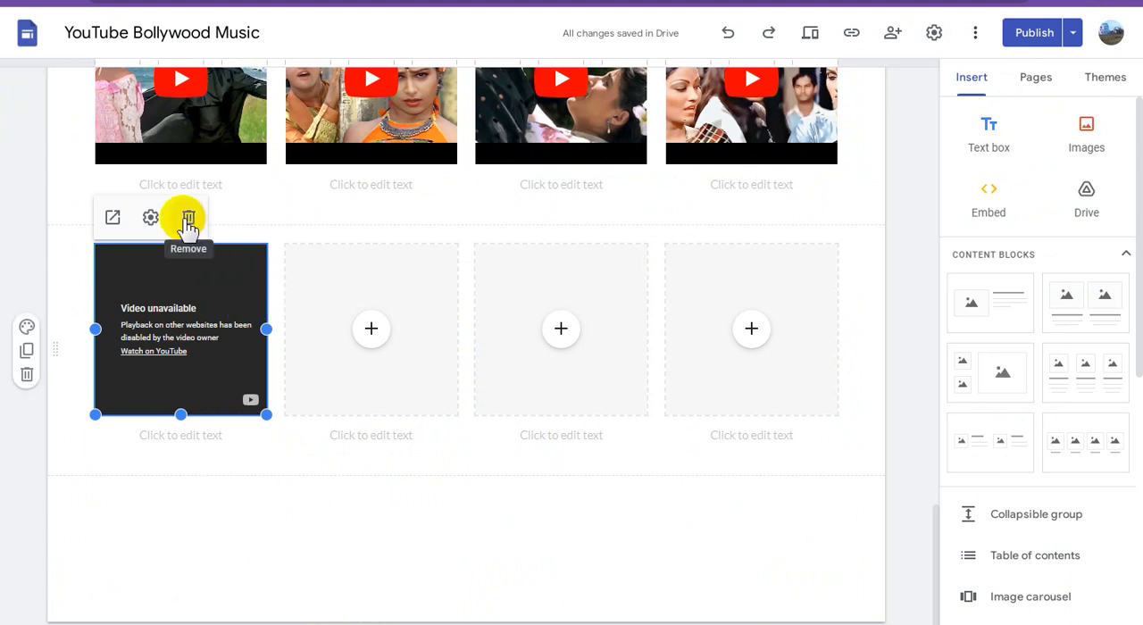
left_click(150, 218)
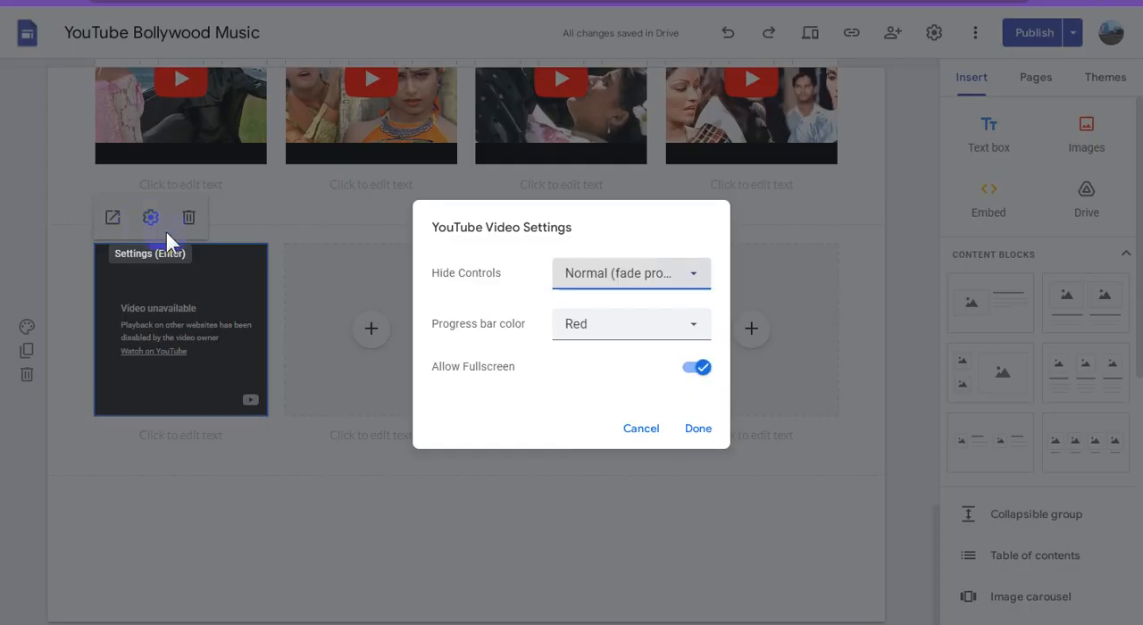
left_click(641, 429)
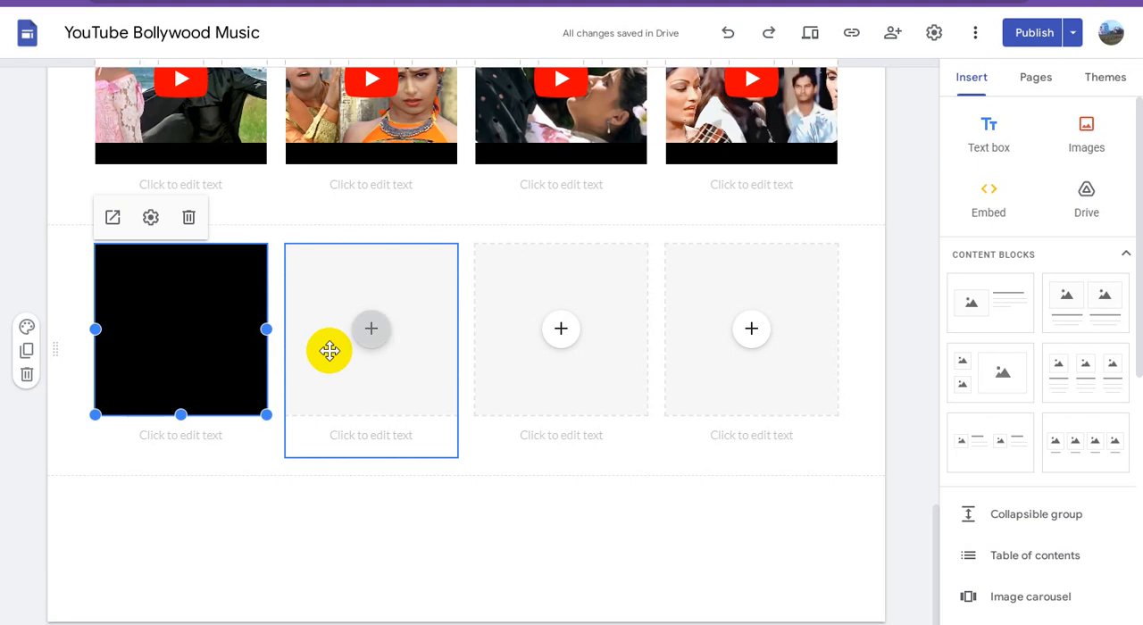
Step: Try deleting the first column's video and text group from the new row, and undo the deletion
left_click(425, 536)
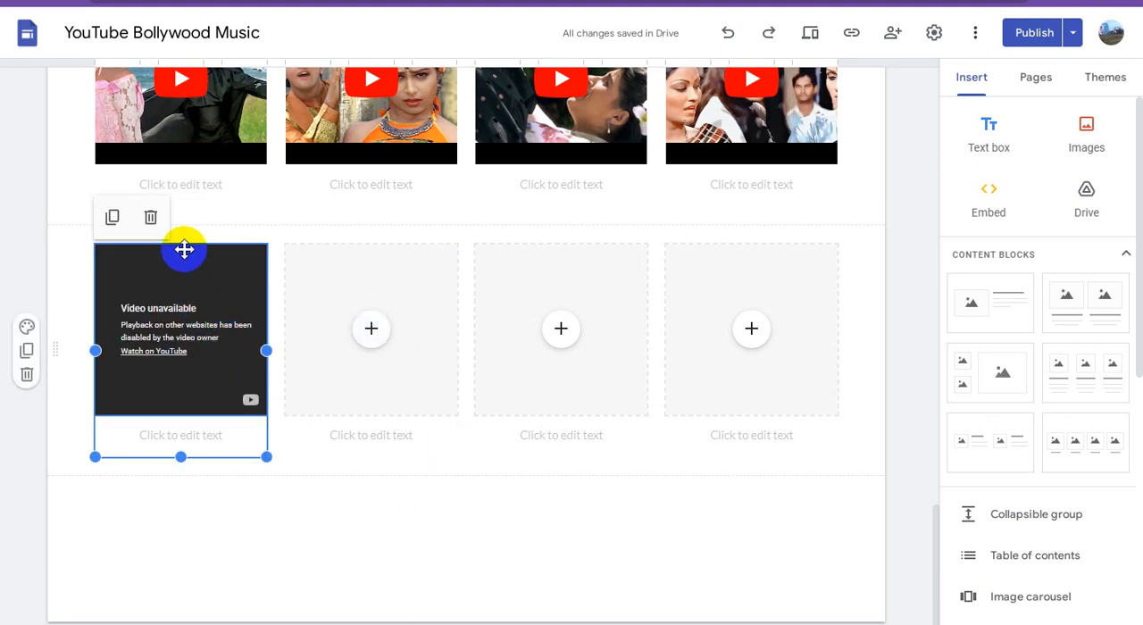
left_click(148, 219)
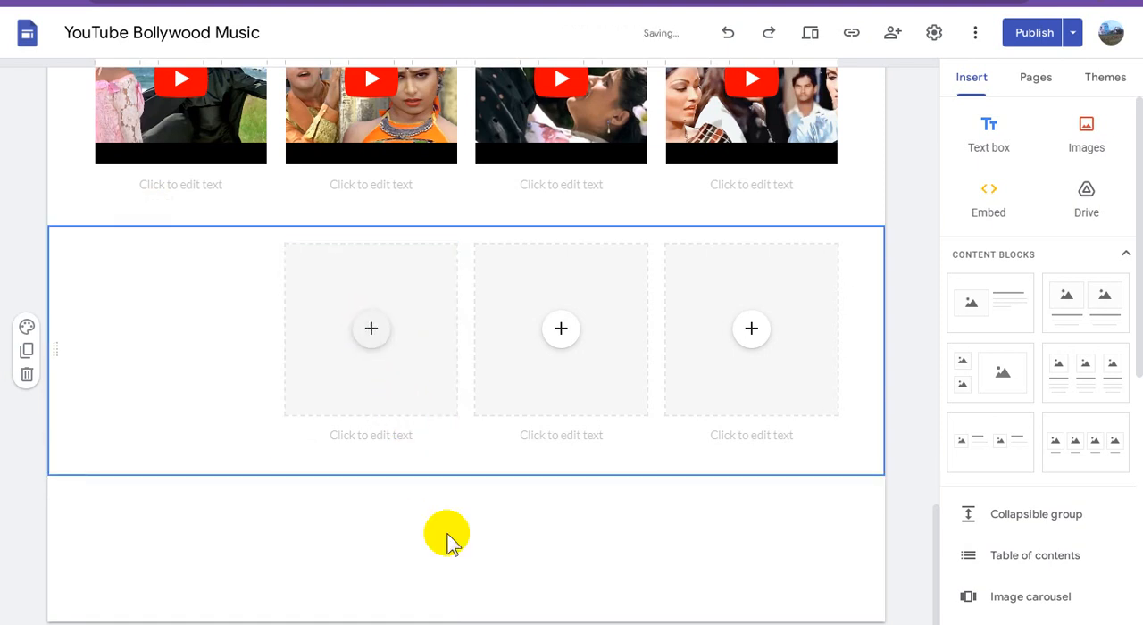
left_click(485, 550)
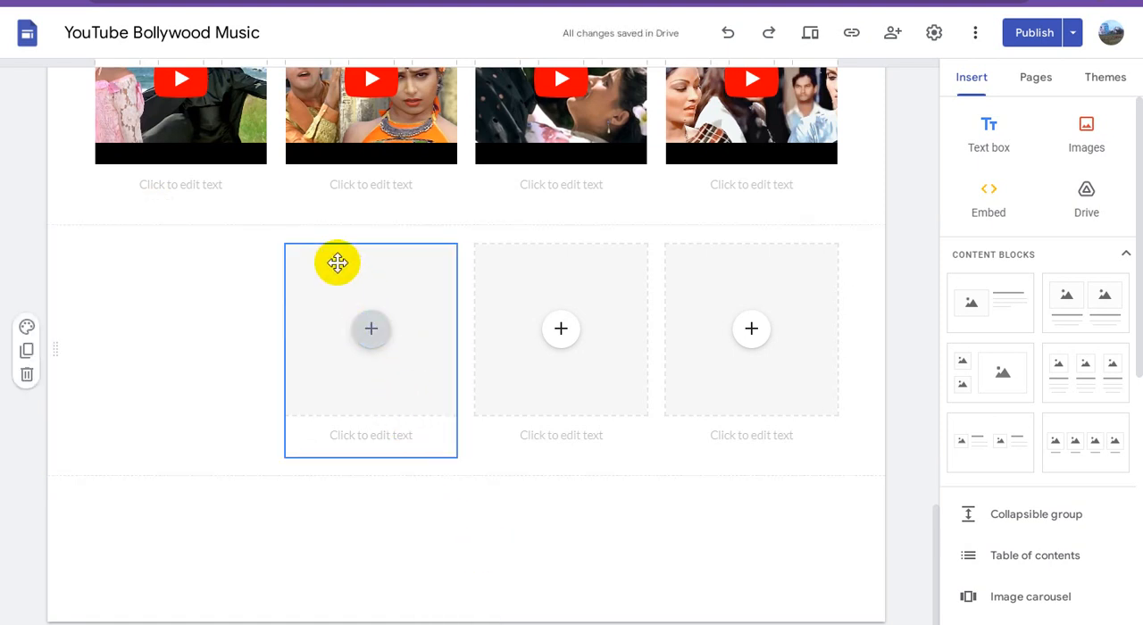
left_click(176, 295)
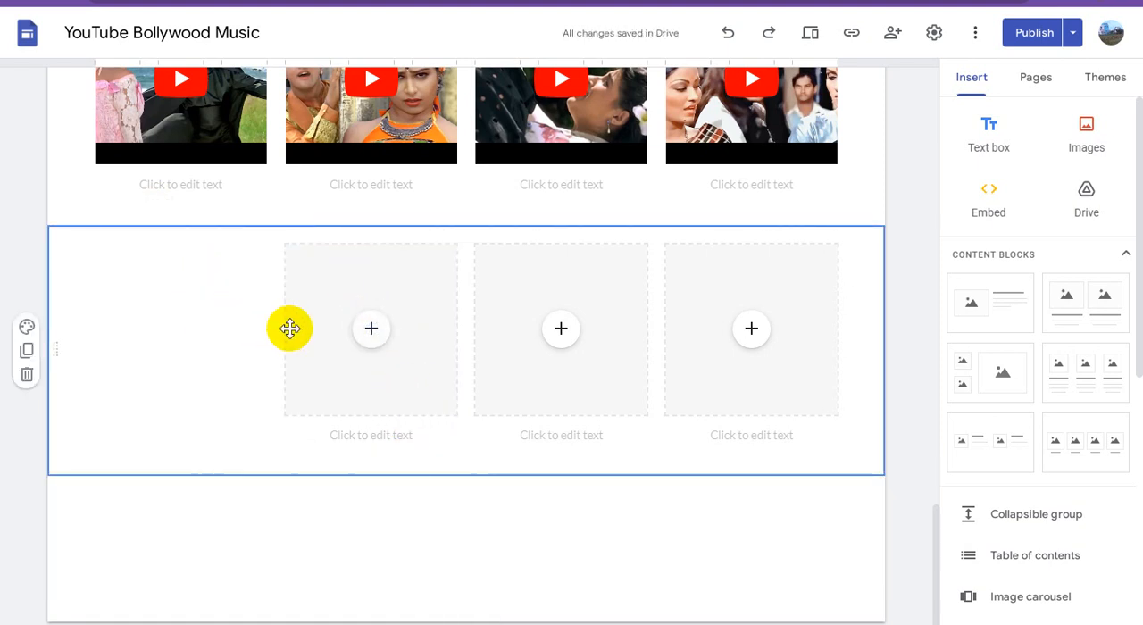
key("ctrl+z")
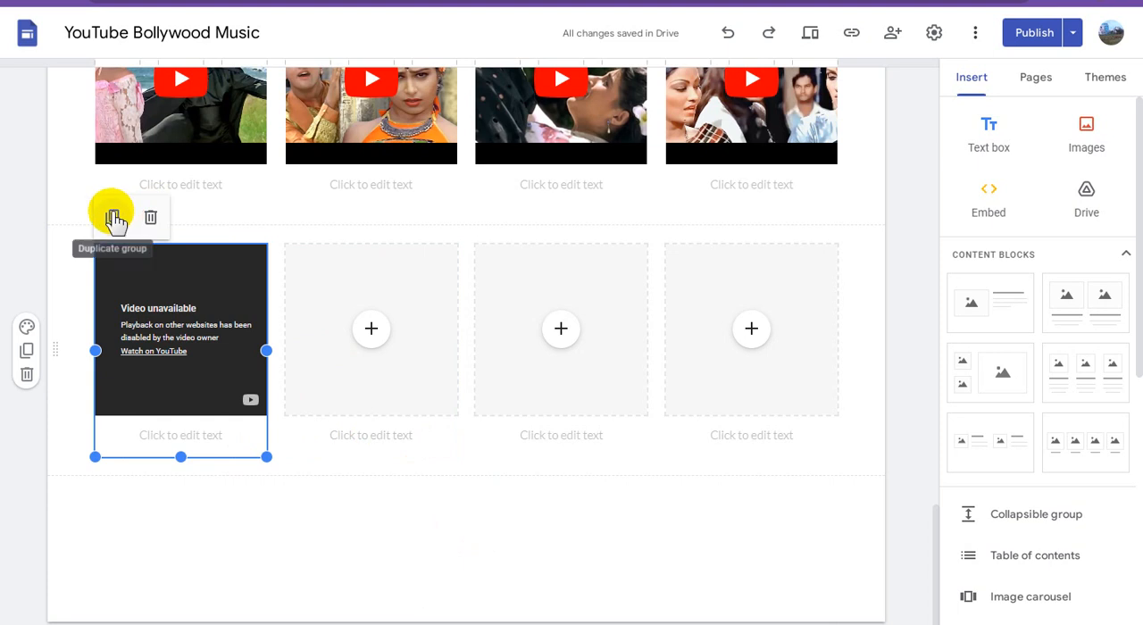
Step: Undo the insertion of the unavailable video in the new row's first placeholder
right_click(228, 302)
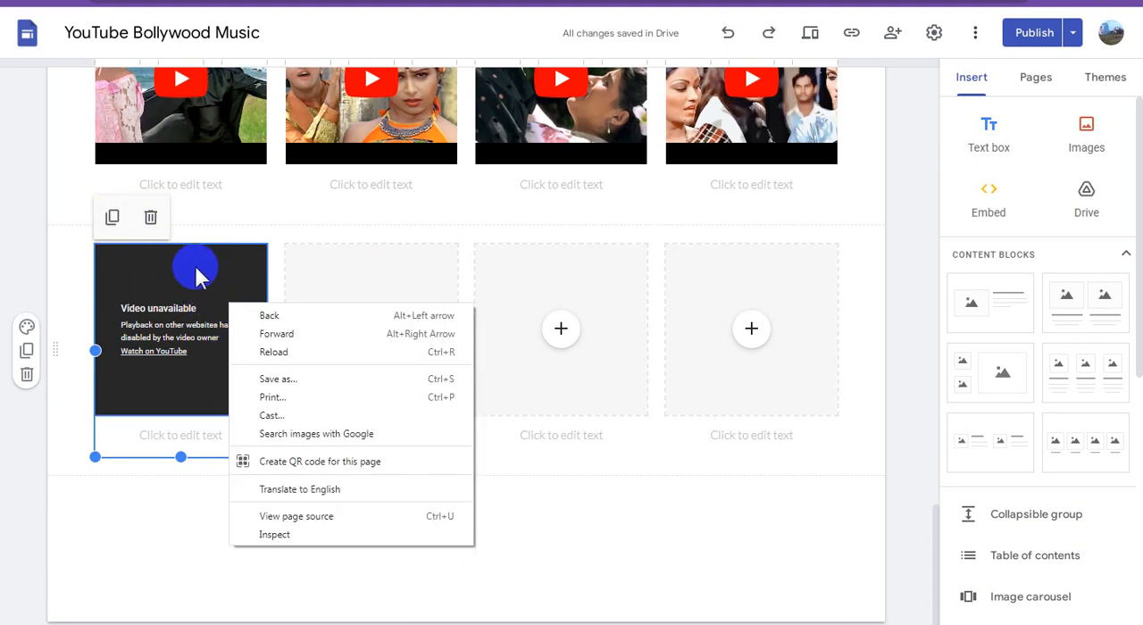
left_click(598, 544)
key("ctrl+z")
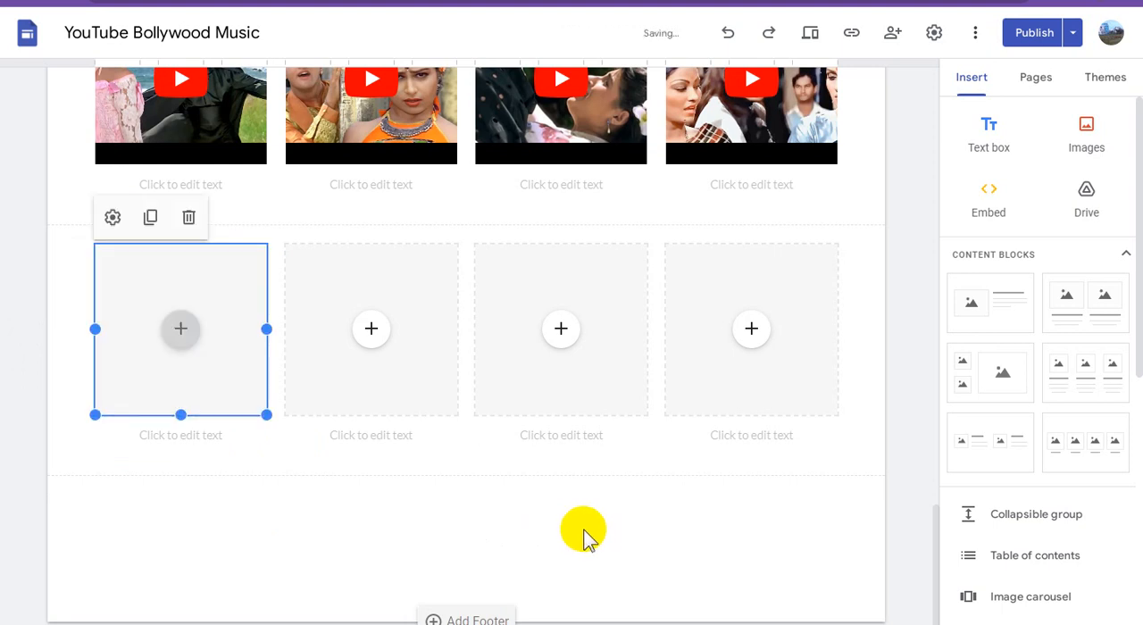
Step: Insert the "Chura Ke Dil Mera 4K Video" YouTube video into the new row's first placeholder using the copied link
left_click(181, 329)
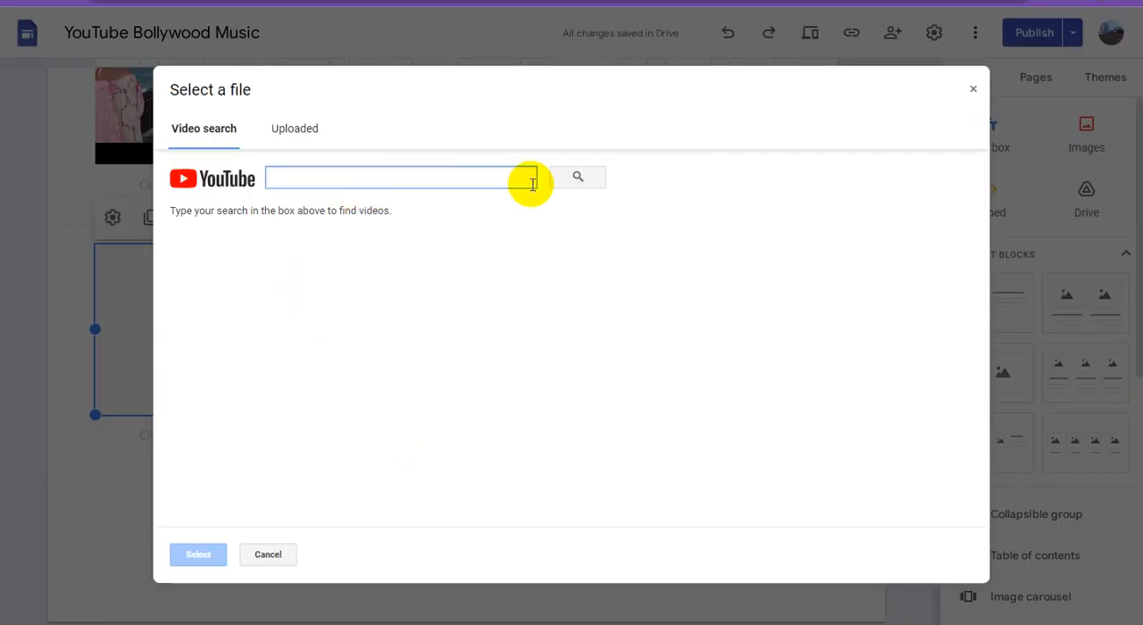
key("ctrl+v")
left_click(578, 177)
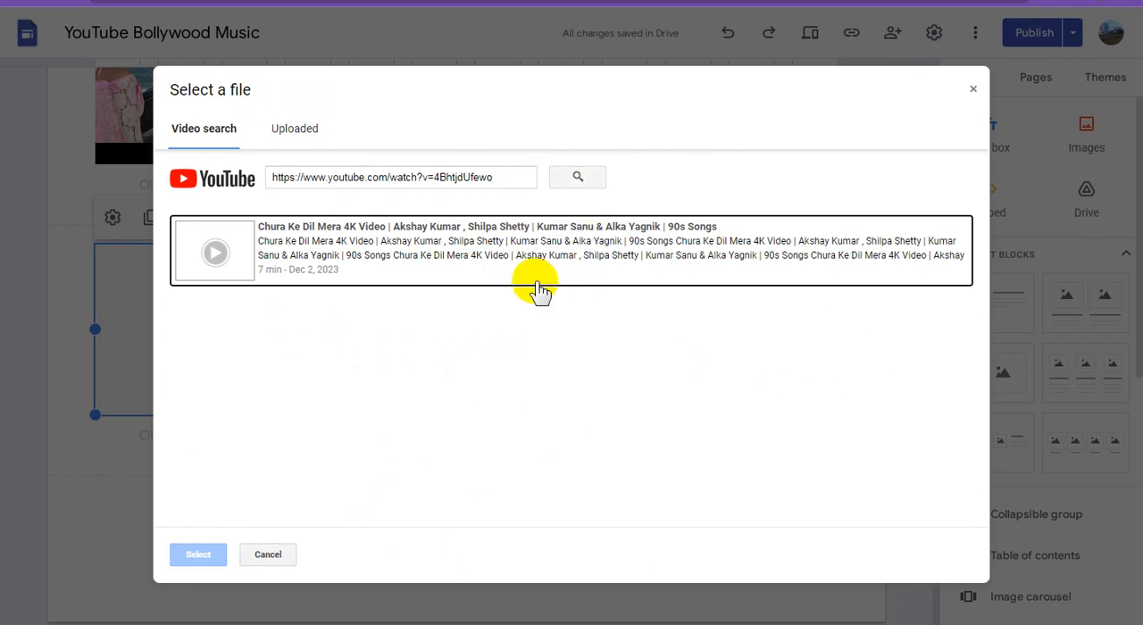
left_click(452, 293)
left_click(200, 553)
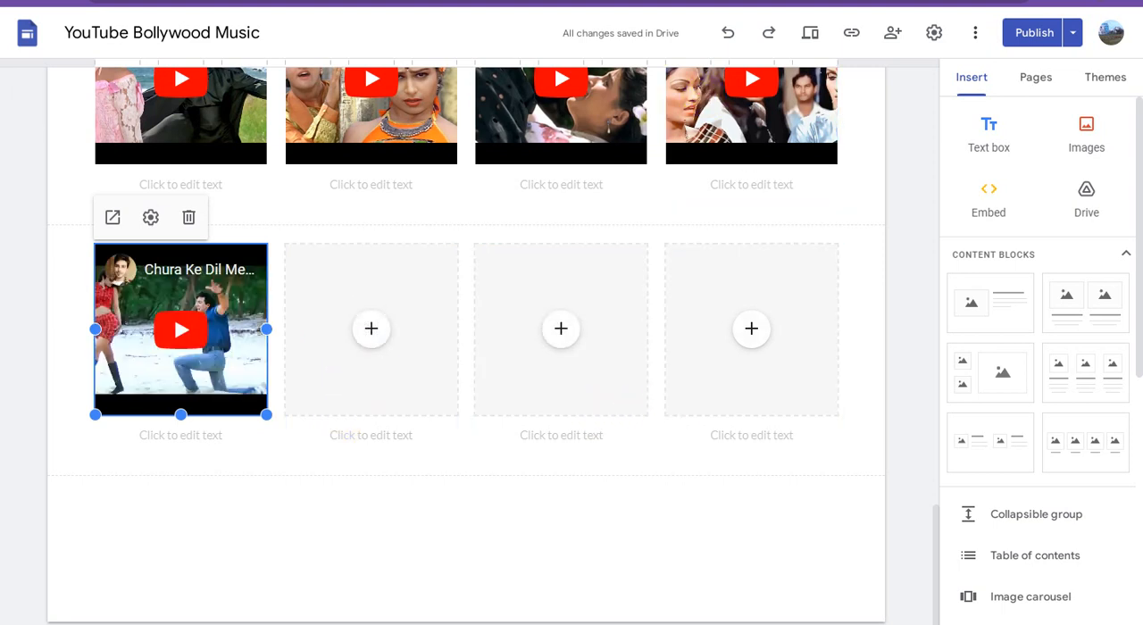
Step: Switch to YouTube and copy the link address of the "Kitna Pyaara Tujhe Rab Ne Banaya" video
left_click(357, 1)
scroll(949, 424, "down", 3)
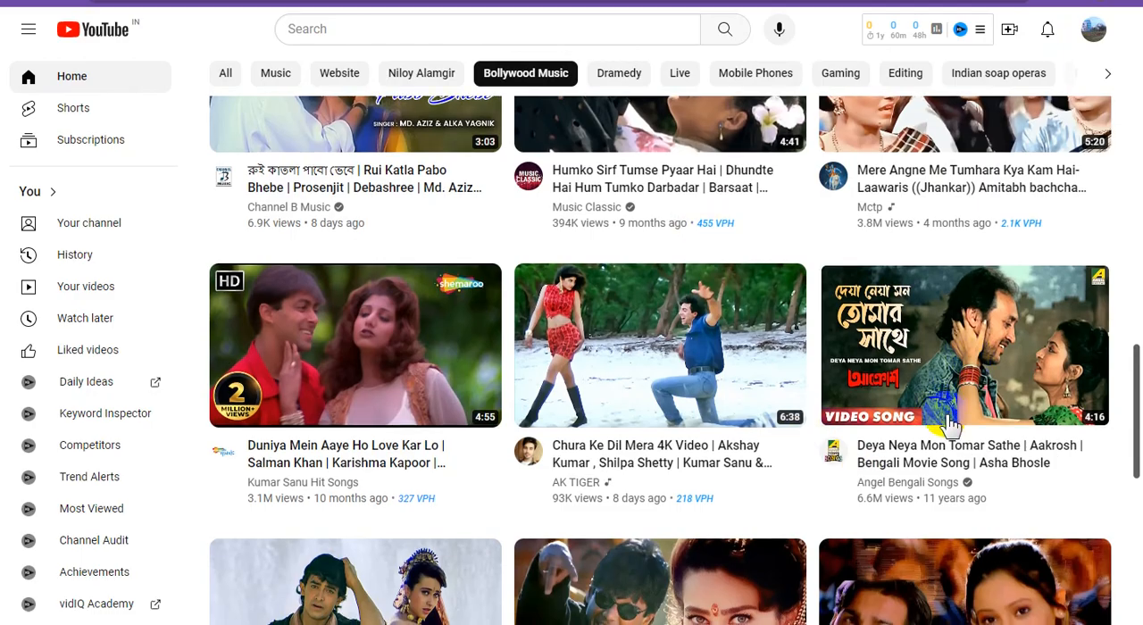
scroll(948, 423, "down", 2)
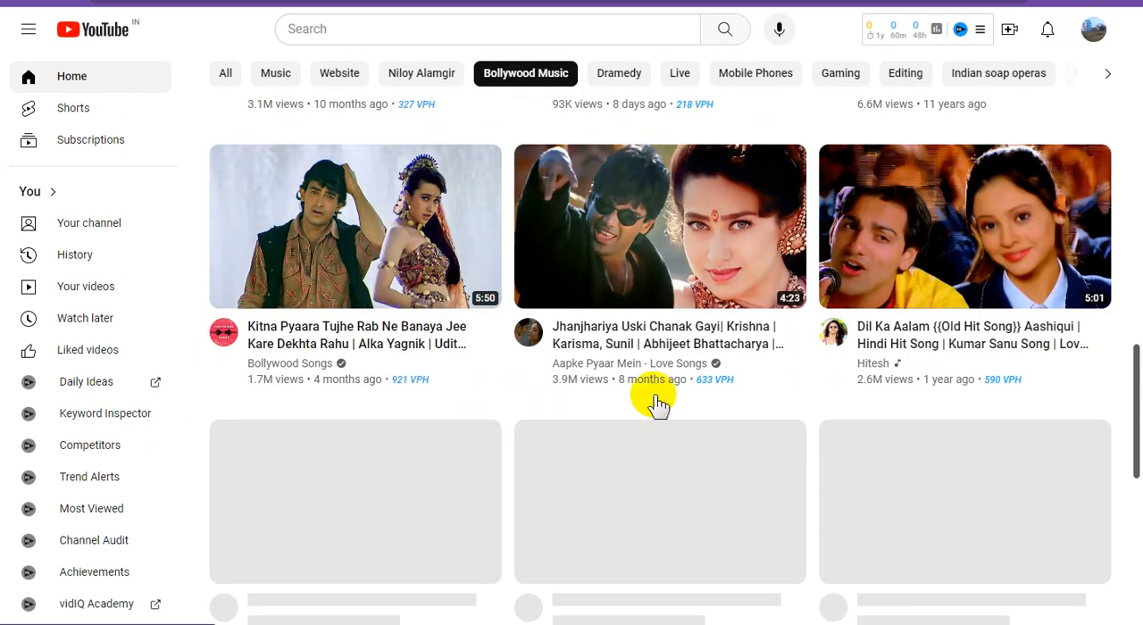
right_click(373, 239)
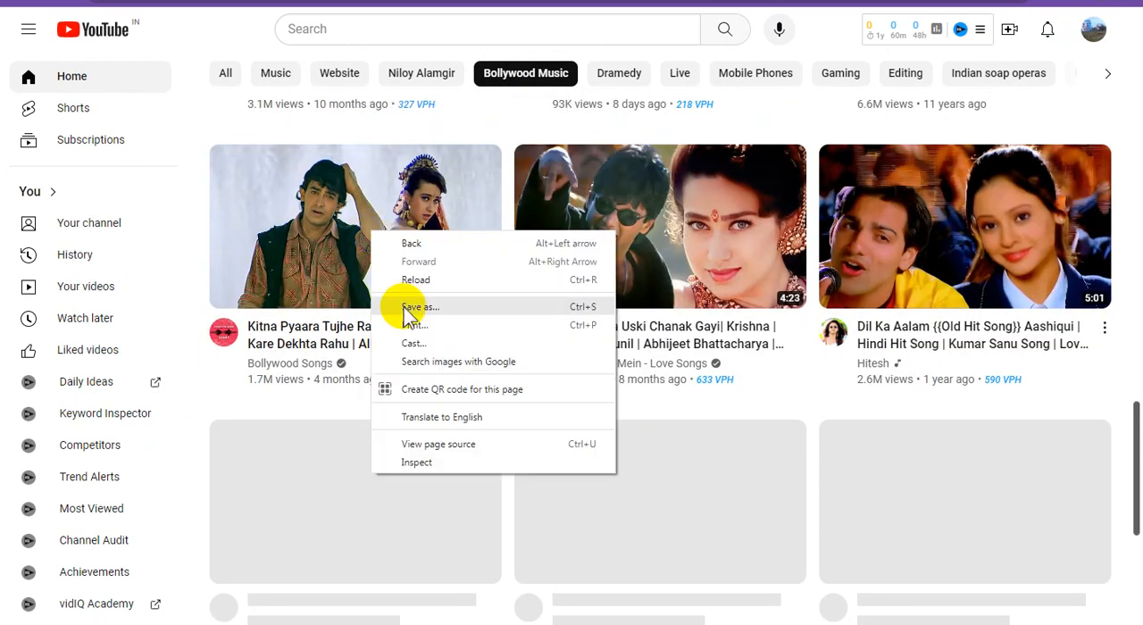
left_click(303, 223)
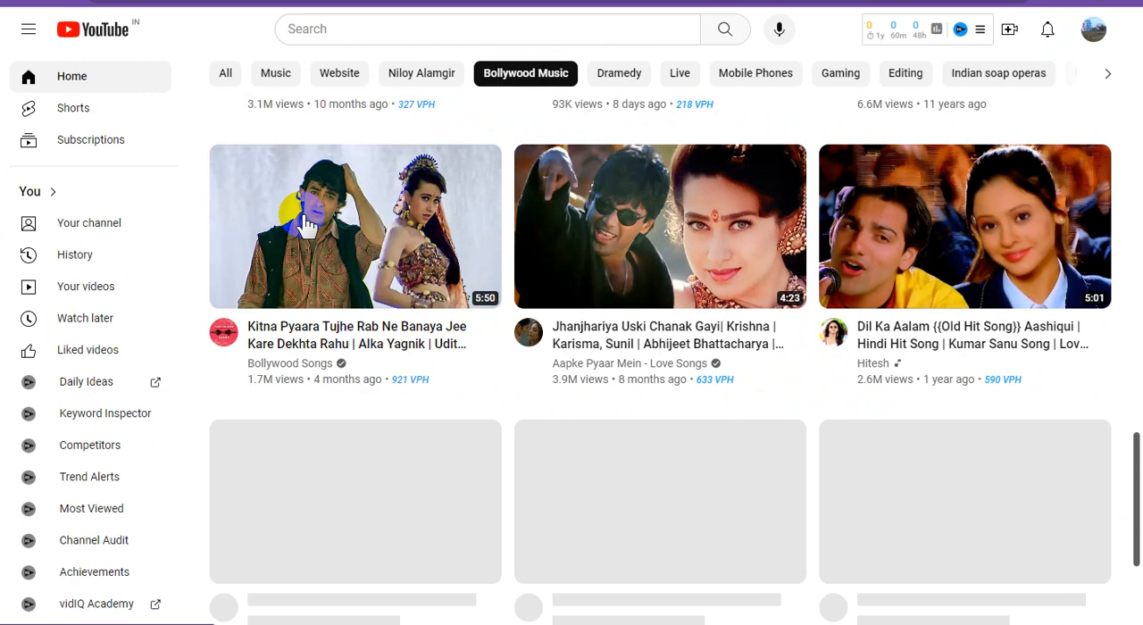
right_click(304, 223)
left_click(357, 327)
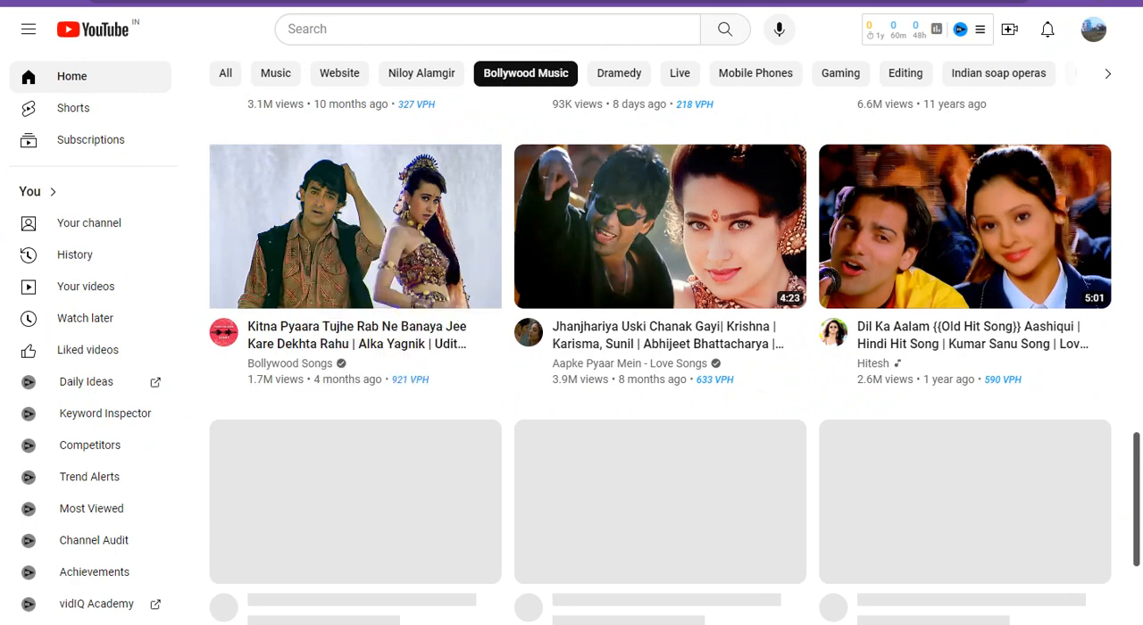
Step: Return to Google Sites and insert the "Kitna Pyaara Tujhe Rab Ne Banaya" YouTube video into the second placeholder using the copied link
key("alt+Tab")
left_click(372, 329)
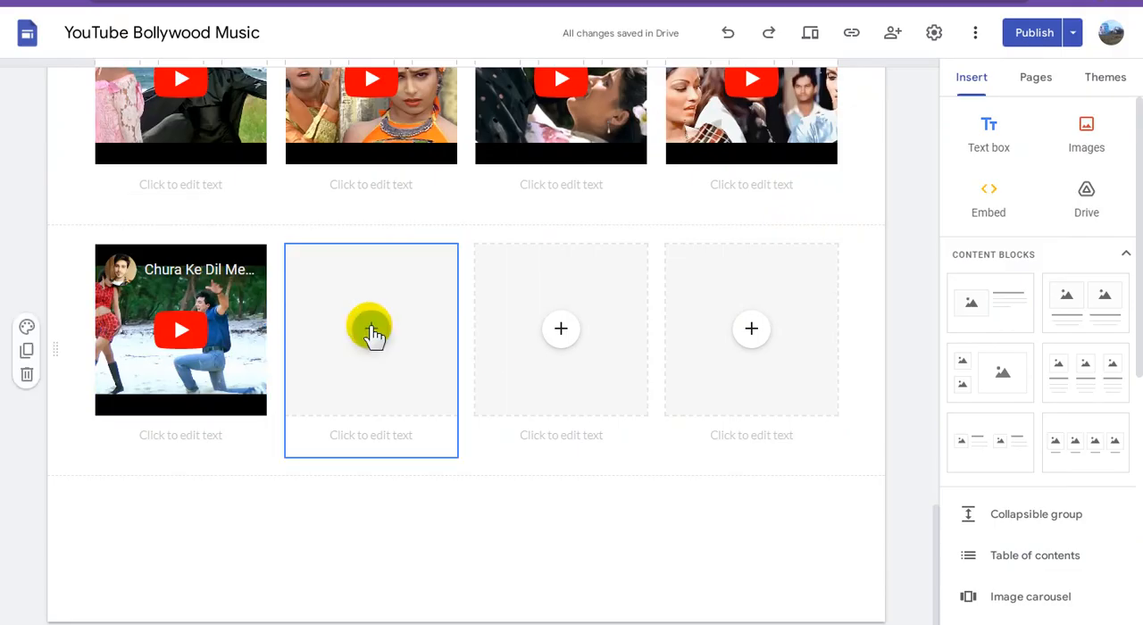
left_click(372, 329)
left_click(436, 488)
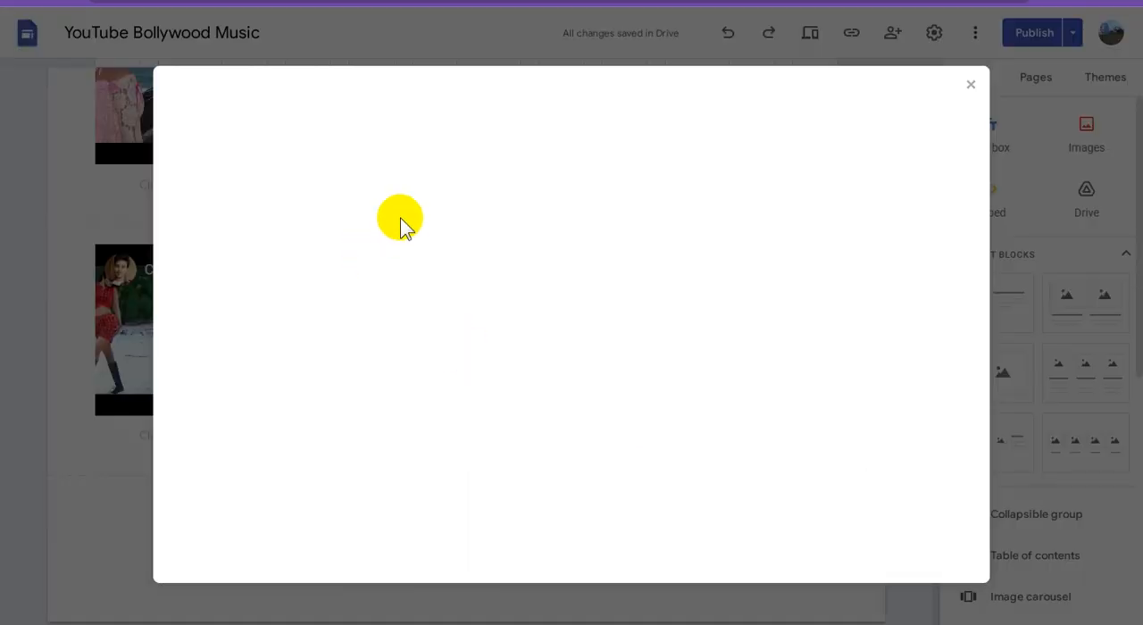
key("ctrl+v")
left_click(580, 178)
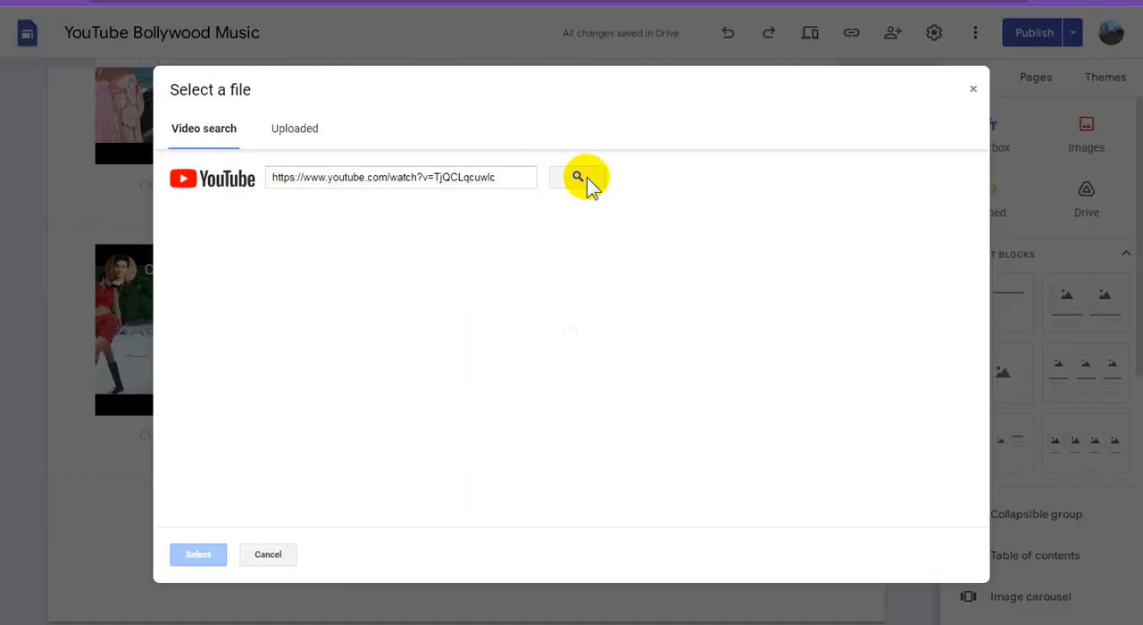
left_click(449, 245)
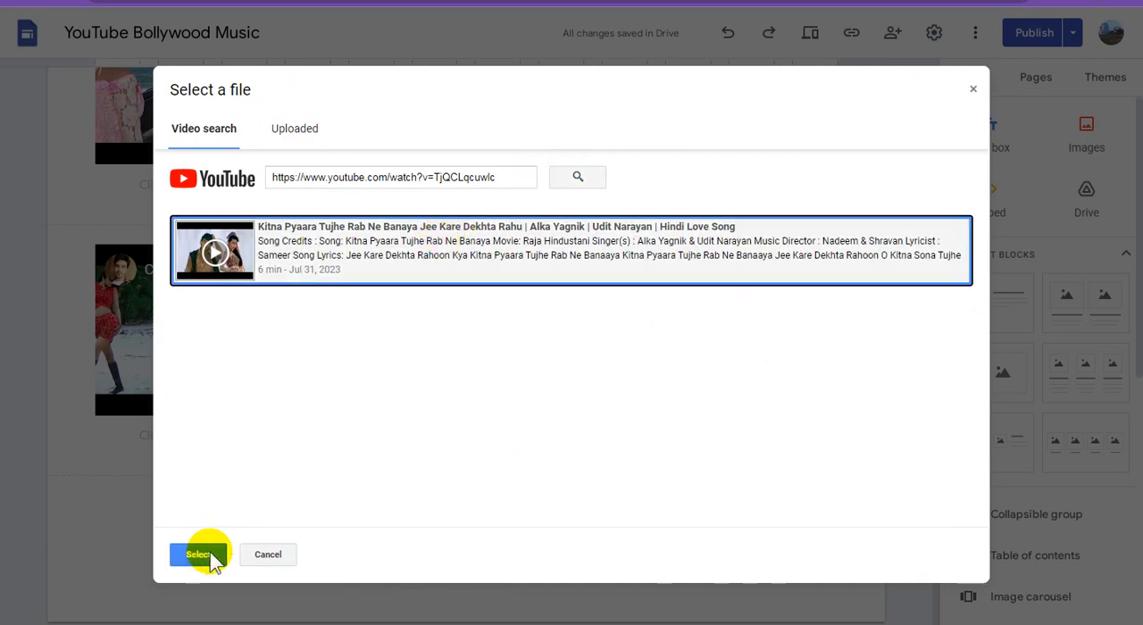
left_click(203, 555)
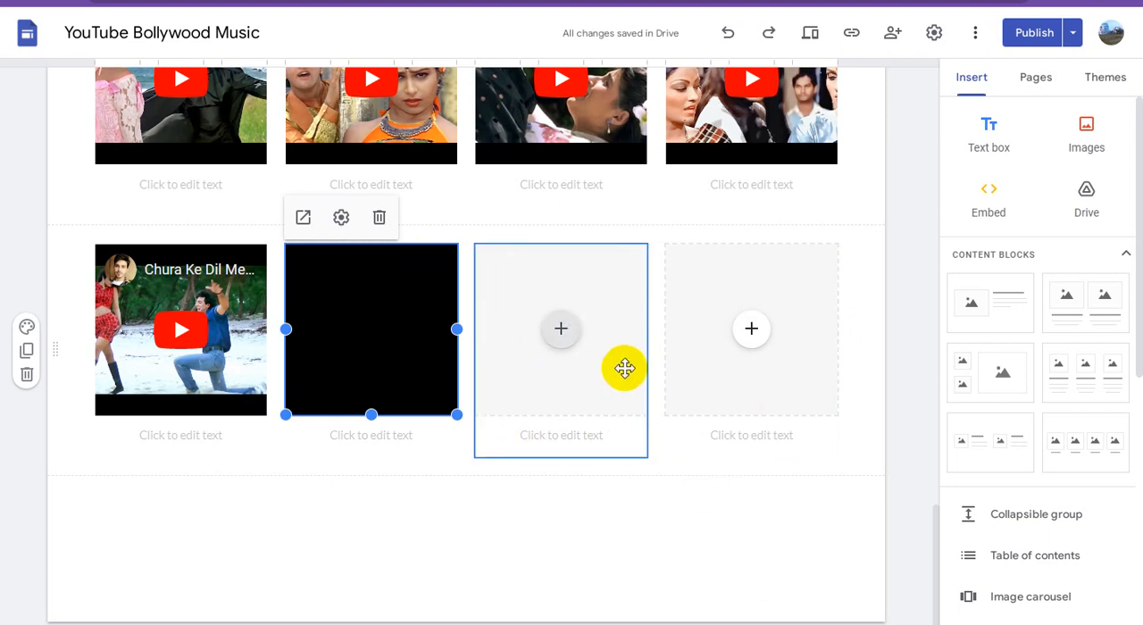
left_click(461, 512)
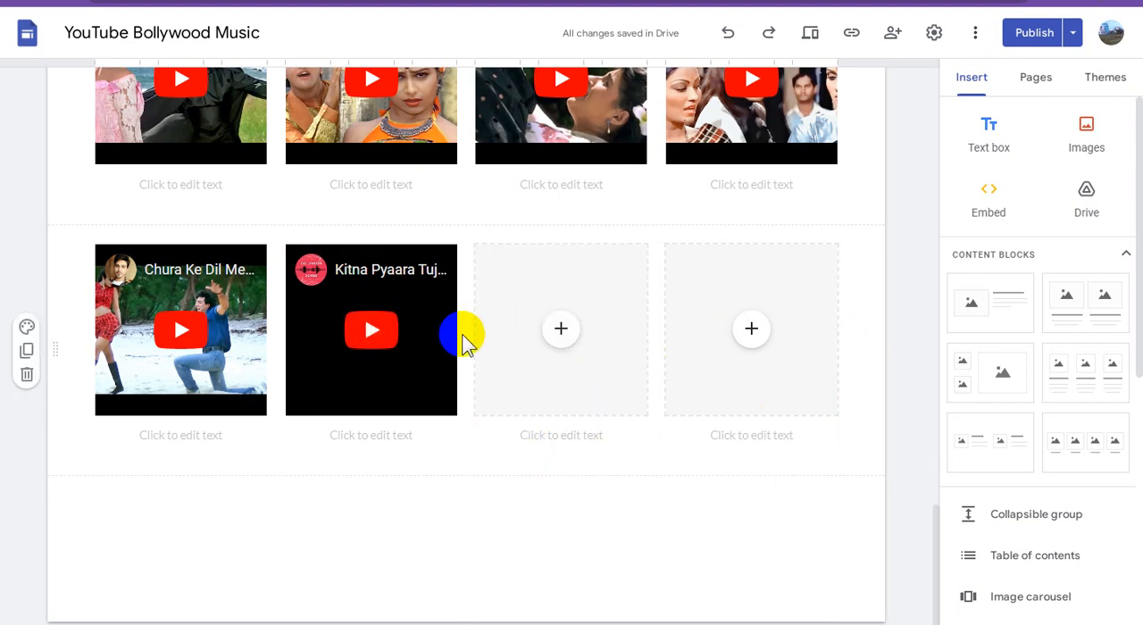
Step: Switch to YouTube and copy the link address of the "Jhanjhariya Uski Chanak Gayi" video
key("ctrl+Tab")
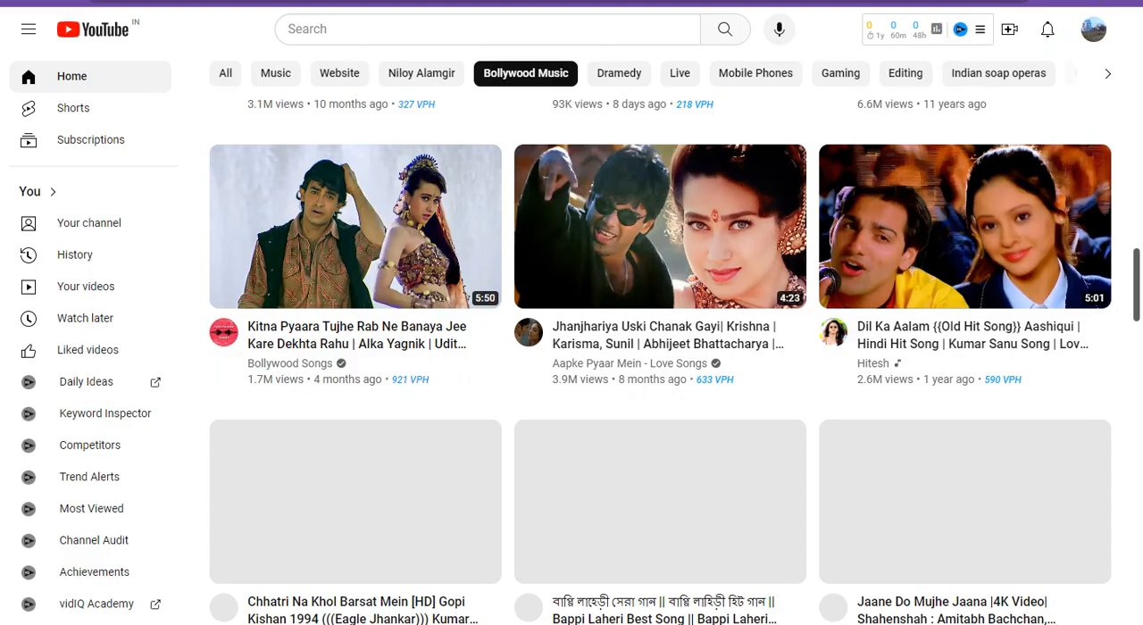
right_click(719, 216)
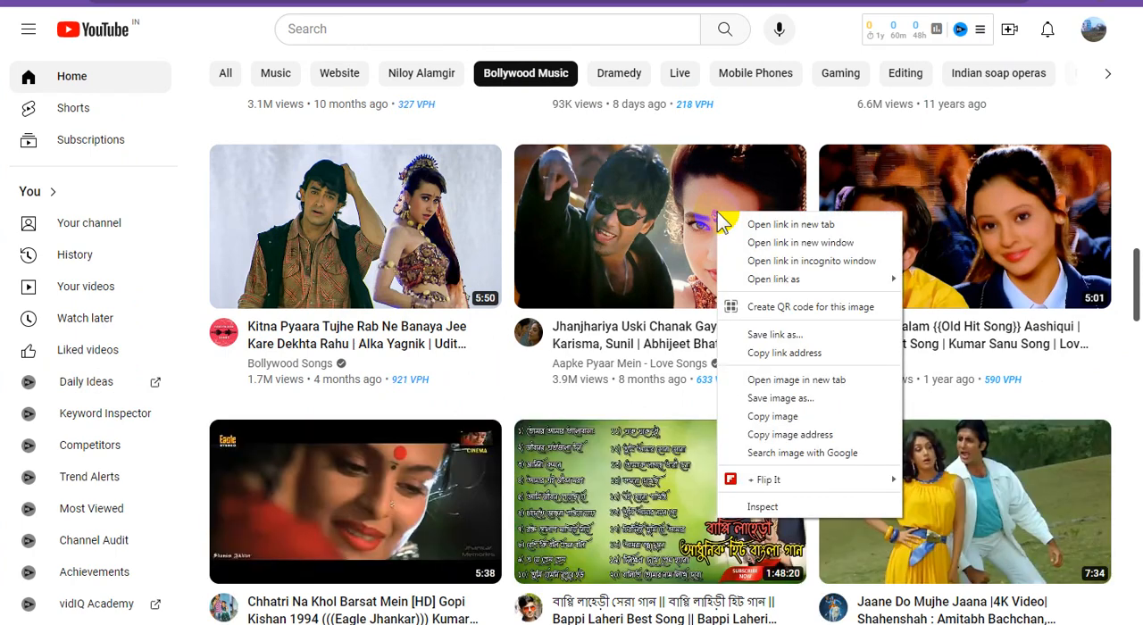
left_click(773, 357)
Step: Return to Google Sites and insert the "Jhanjhariya Uski Chanak Gayi" YouTube video into the third placeholder using the copied link
key("ctrl+Tab")
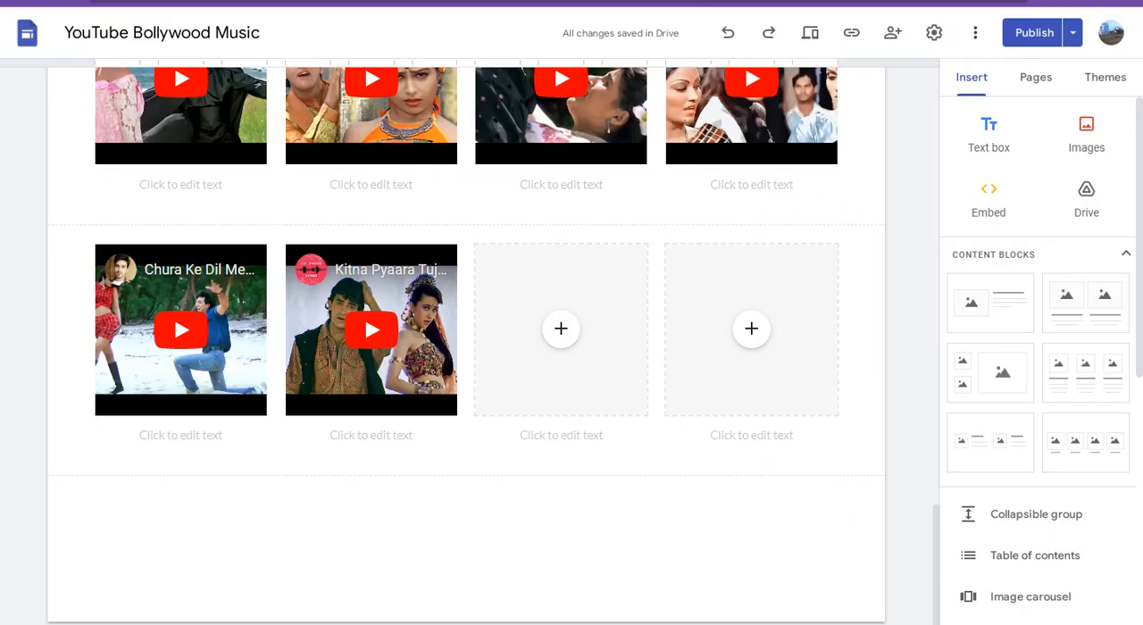
left_click(563, 334)
left_click(562, 332)
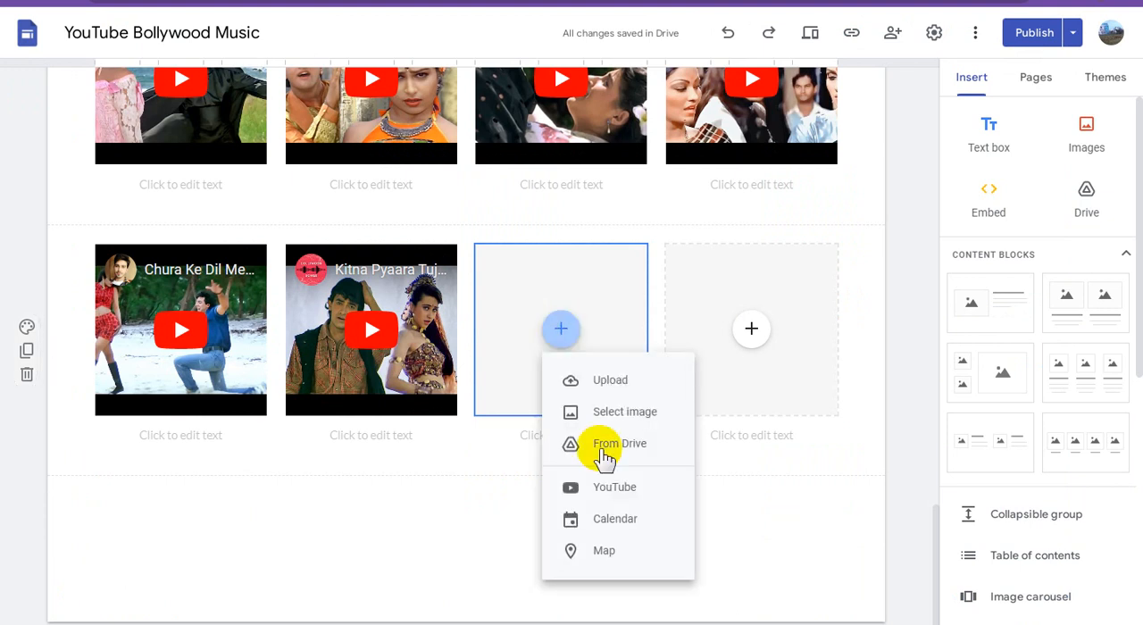
left_click(650, 450)
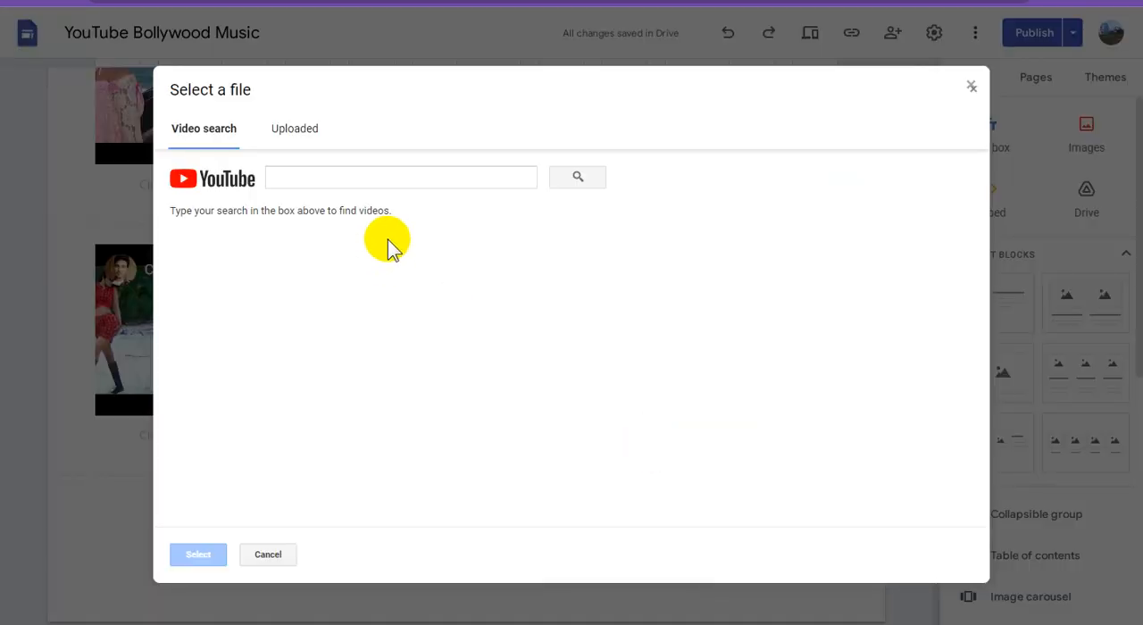
key("ctrl+v")
left_click(578, 181)
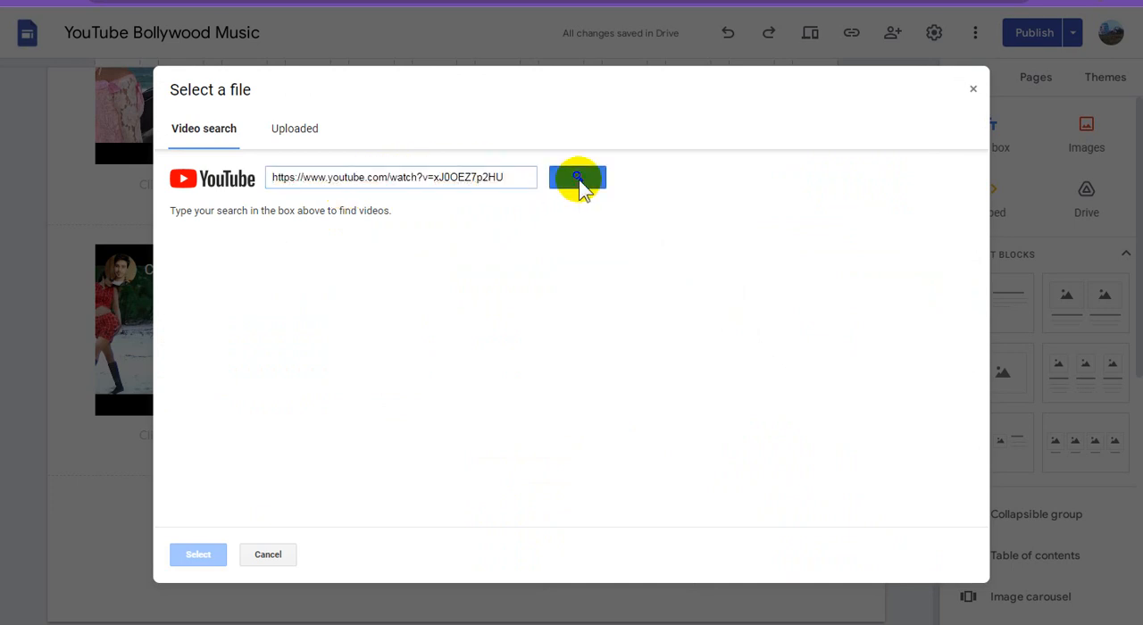
left_click(332, 263)
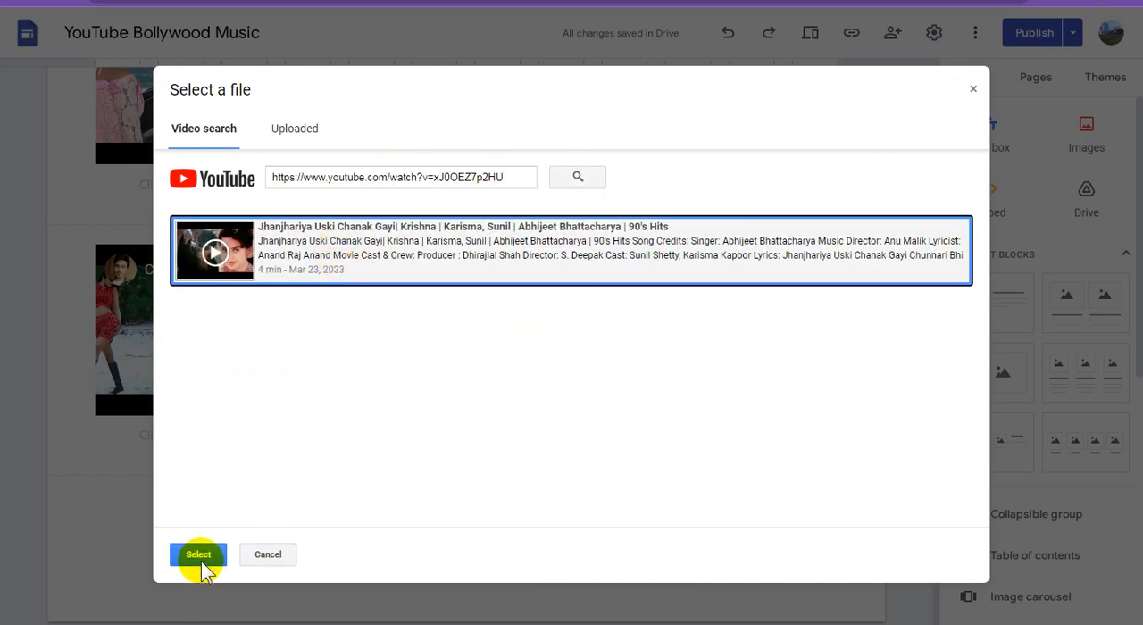
left_click(198, 554)
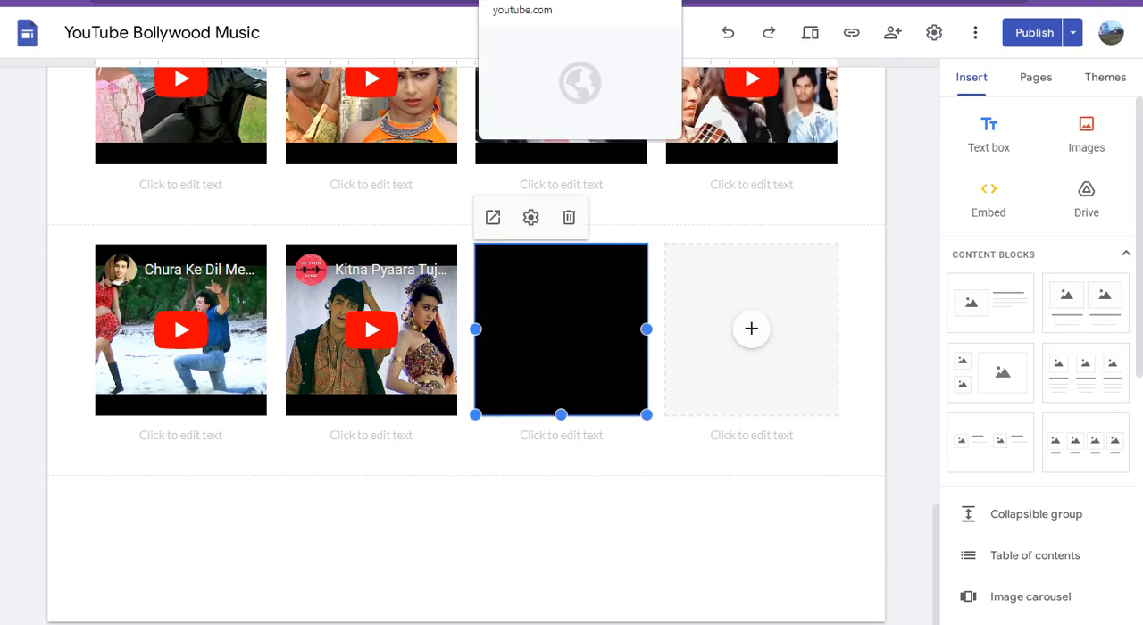
Step: Switch to YouTube and copy the link address of the "Dil Ka Aalam" video
left_click(556, 2)
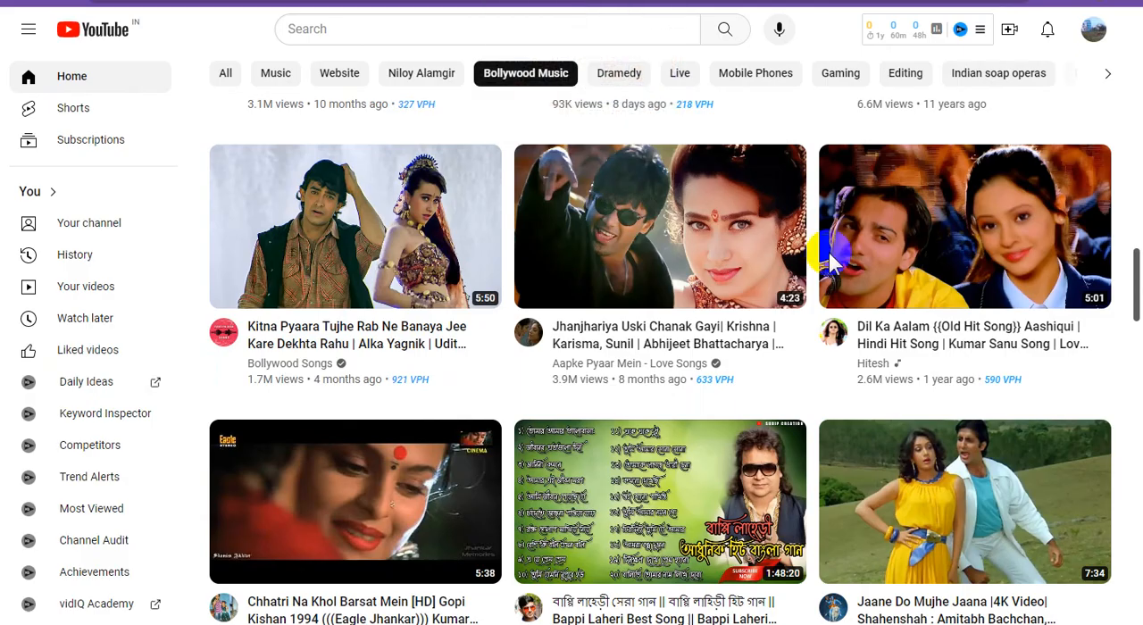
right_click(998, 218)
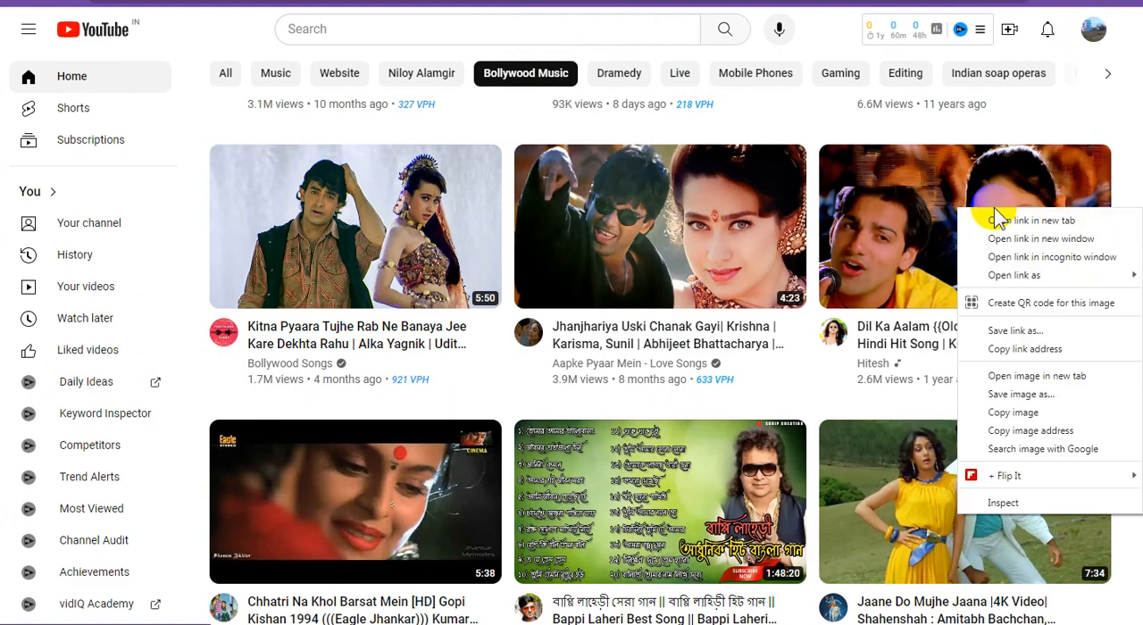
left_click(1025, 351)
Step: Return to Google Sites and insert the "Dil Ka Aalam" YouTube video into the fourth placeholder using the copied link
left_click(716, 2)
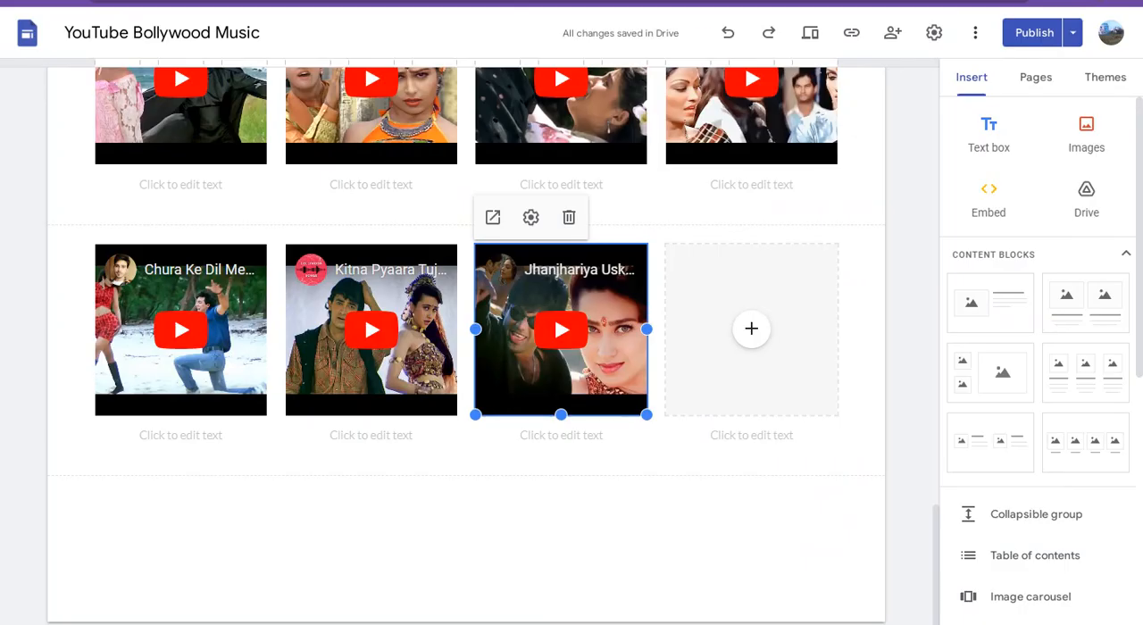
left_click(754, 334)
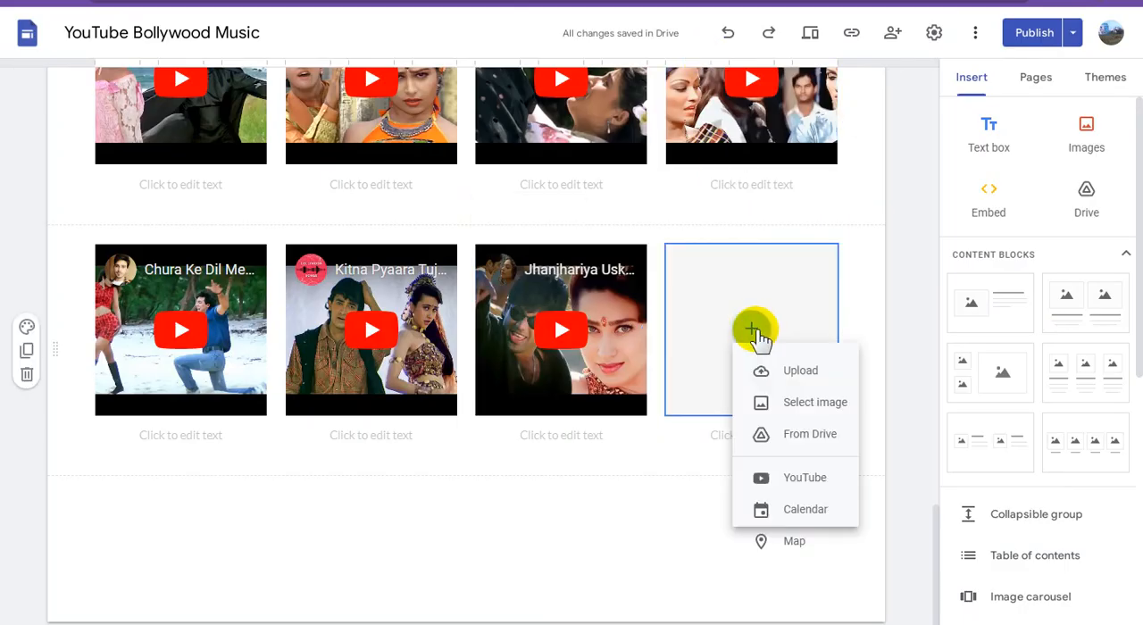
left_click(797, 489)
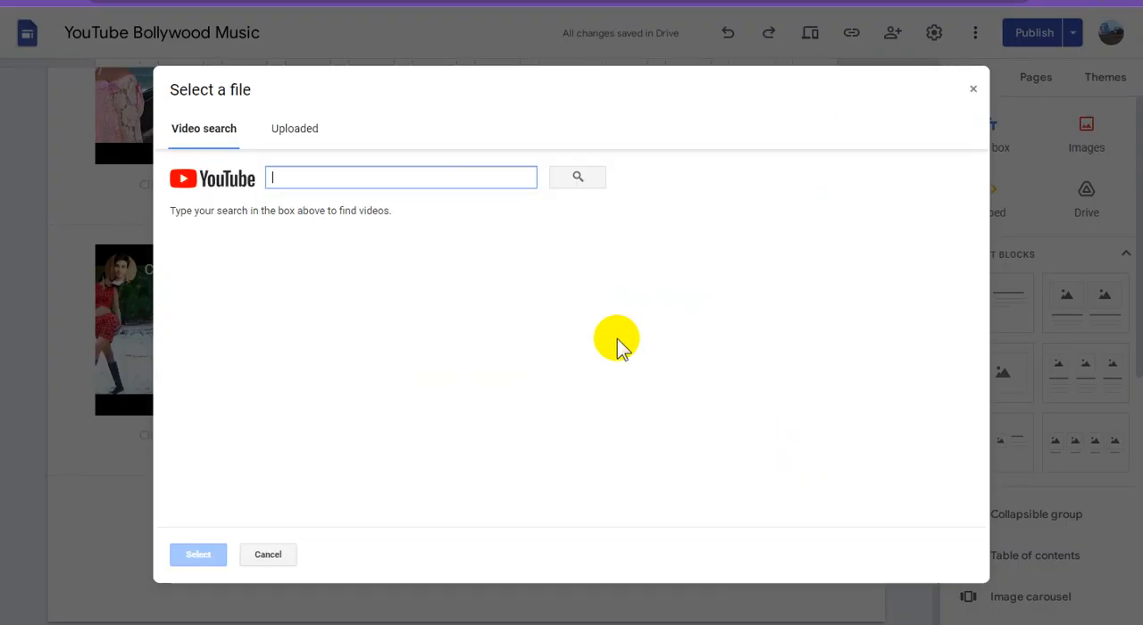
key("ctrl+v")
left_click(576, 182)
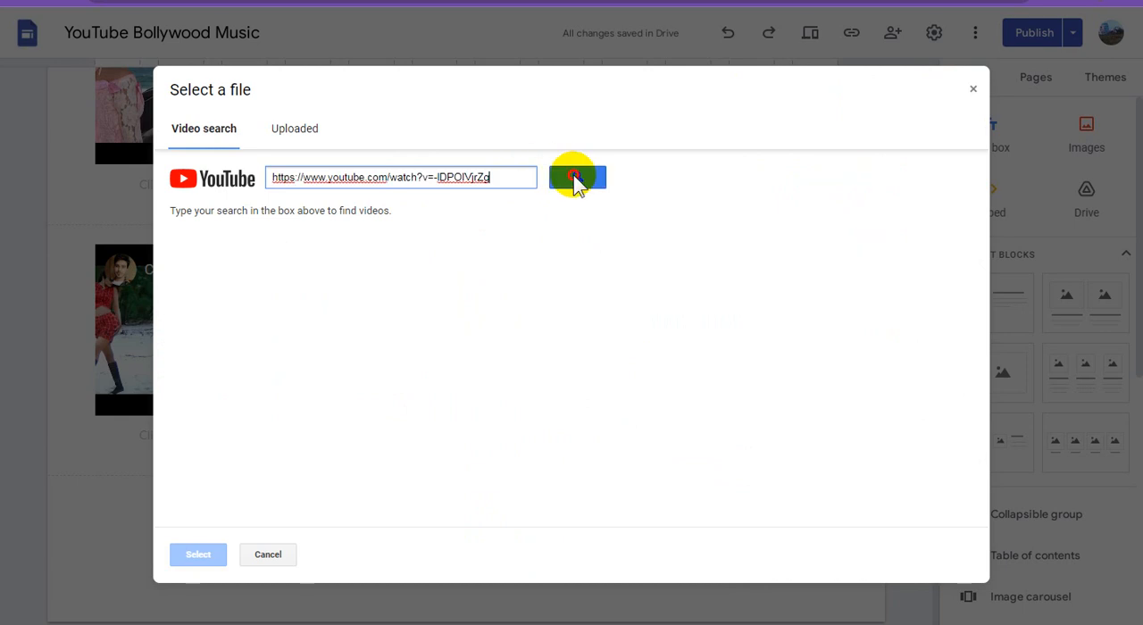
left_click(446, 251)
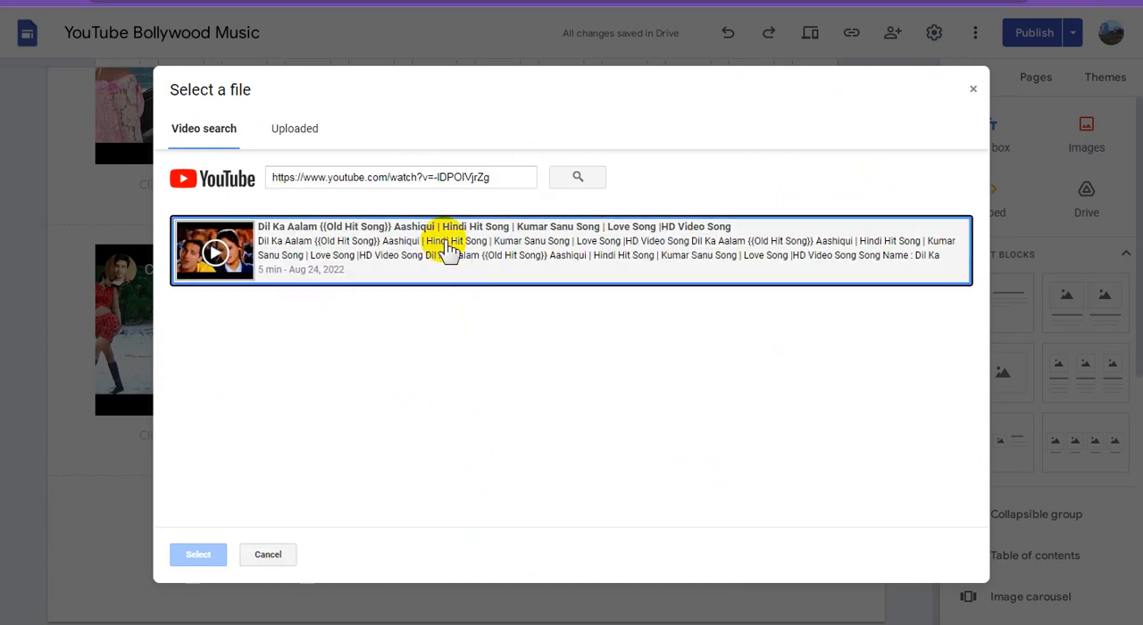
left_click(207, 551)
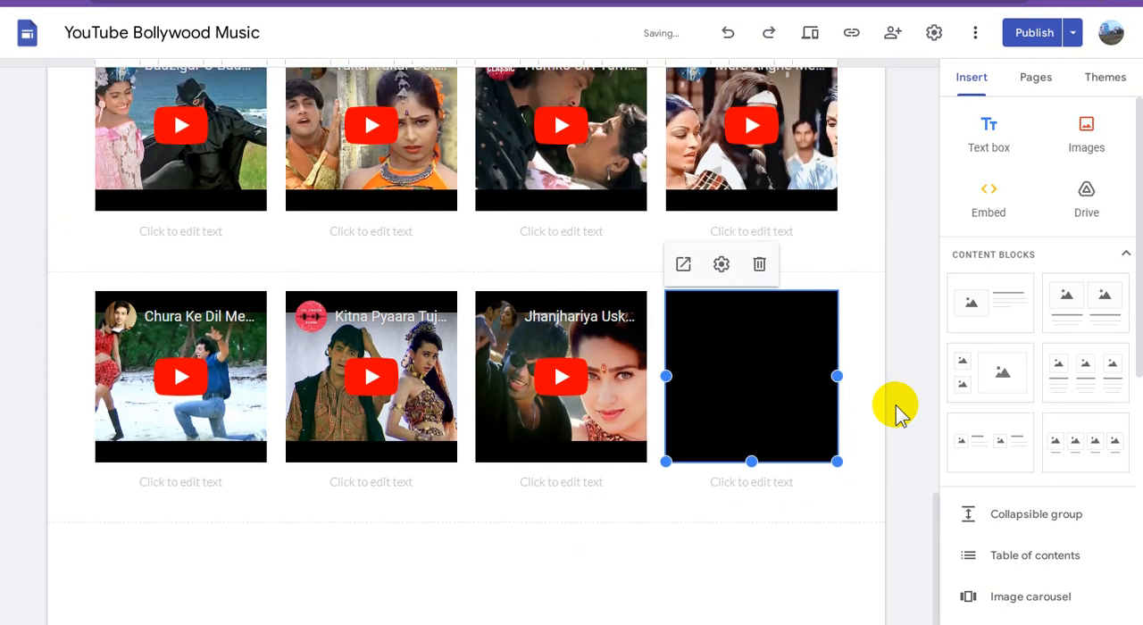
Step: Review the changes to the YouTube Bollywood Music site and publish them
scroll(842, 429, "up", 8)
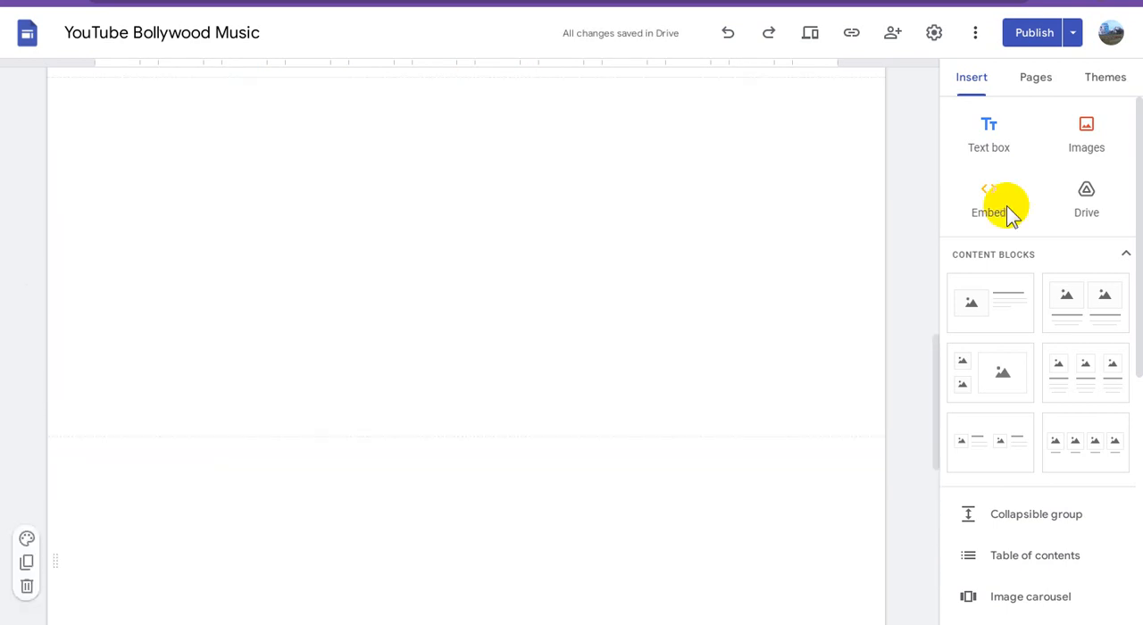
left_click(1034, 35)
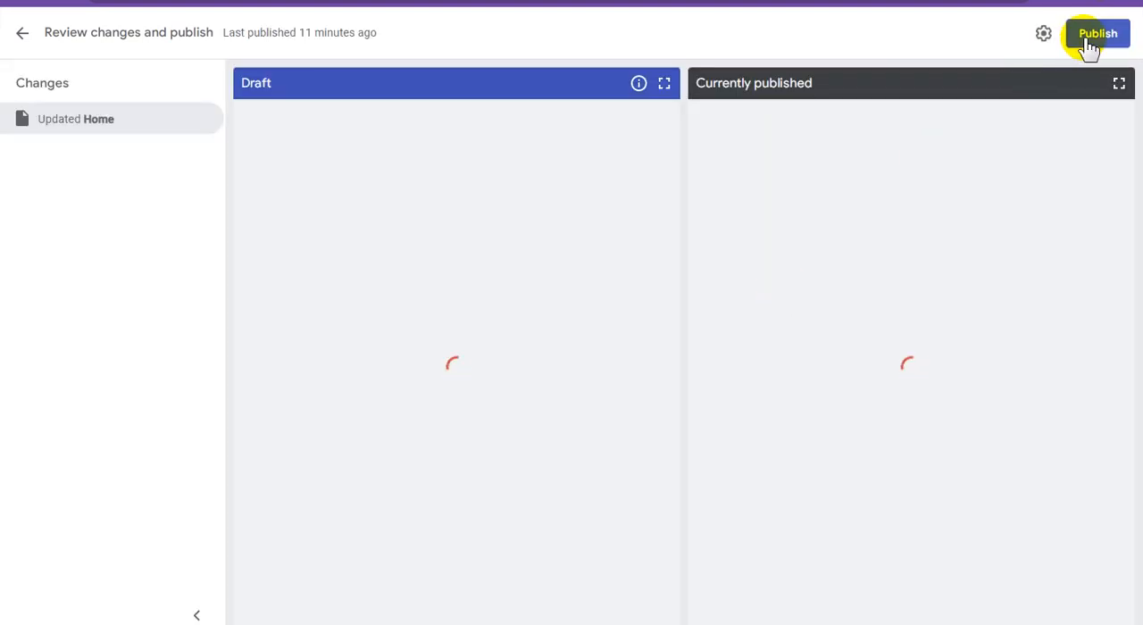
left_click(1091, 45)
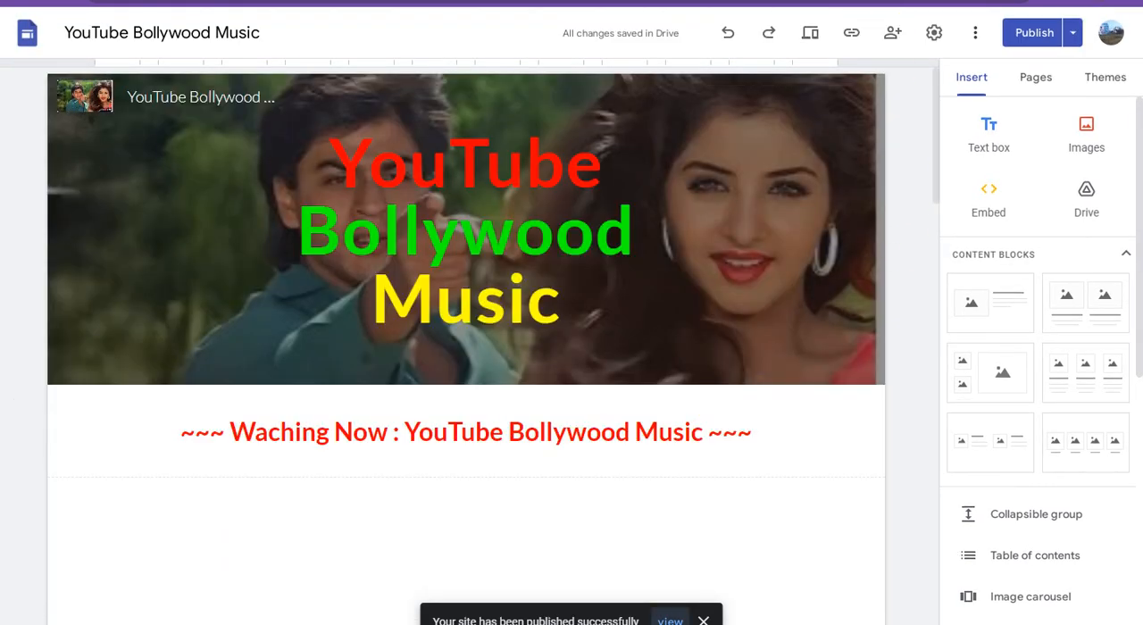
Step: Switch to the published YouTube Bollywood Music site, reload it, and examine the video rows down the page
left_click(821, 3)
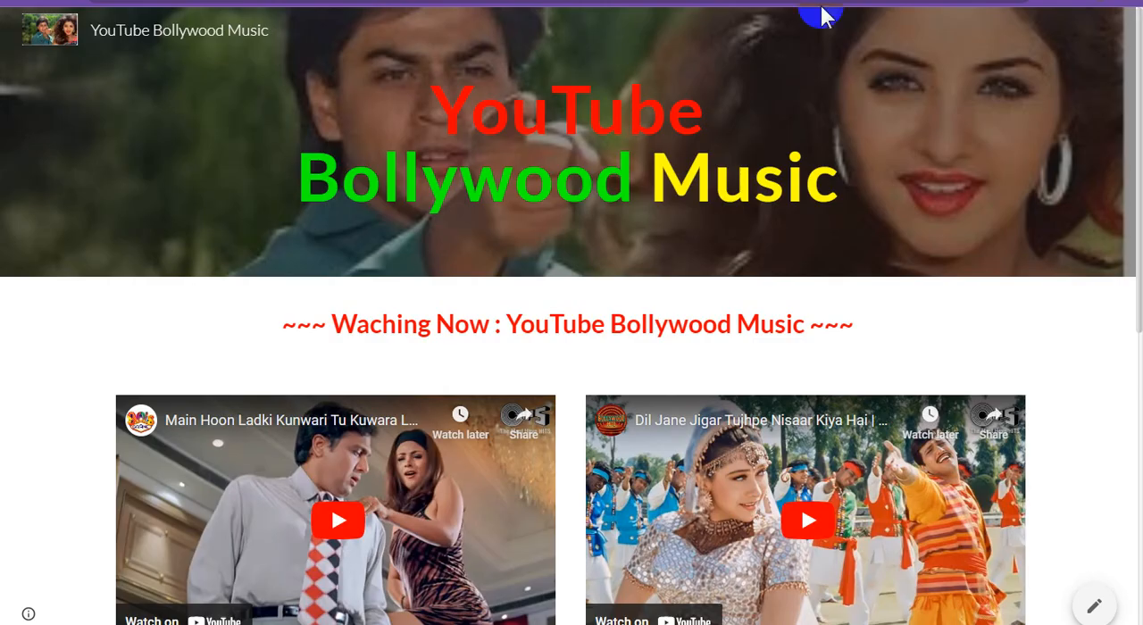
right_click(238, 303)
left_click(282, 351)
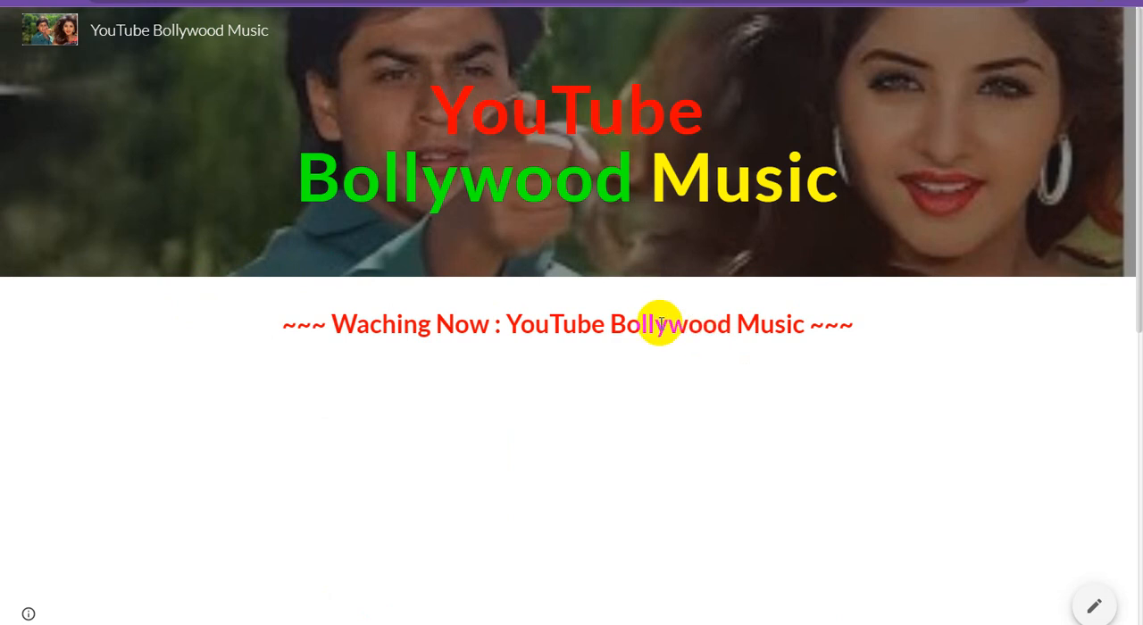
scroll(679, 312, "down", 5)
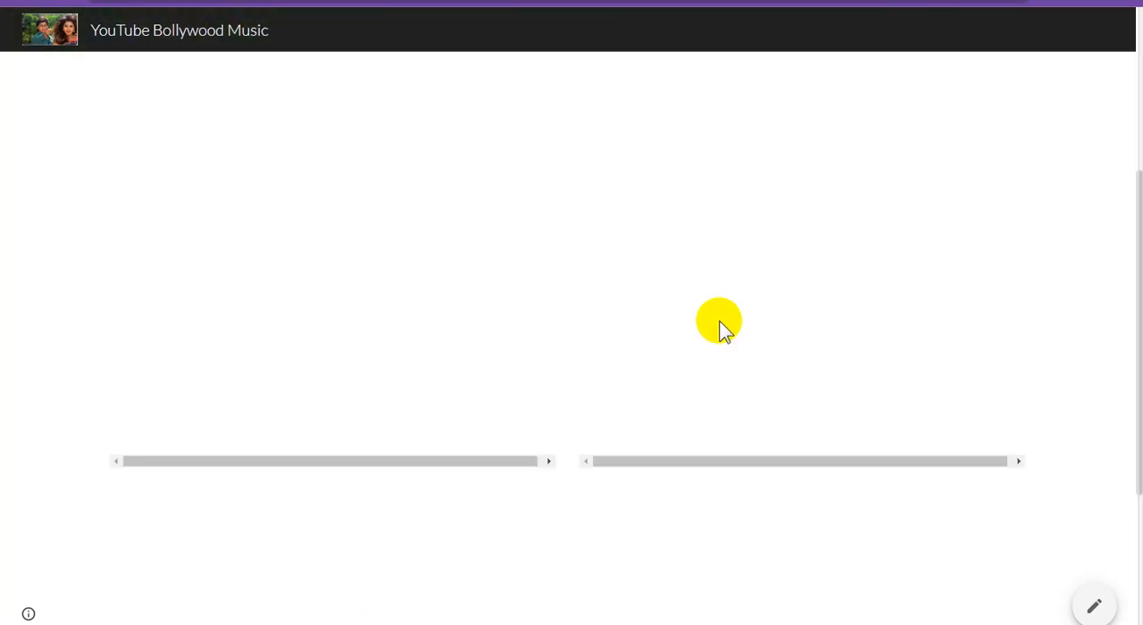
scroll(733, 334, "down", 3)
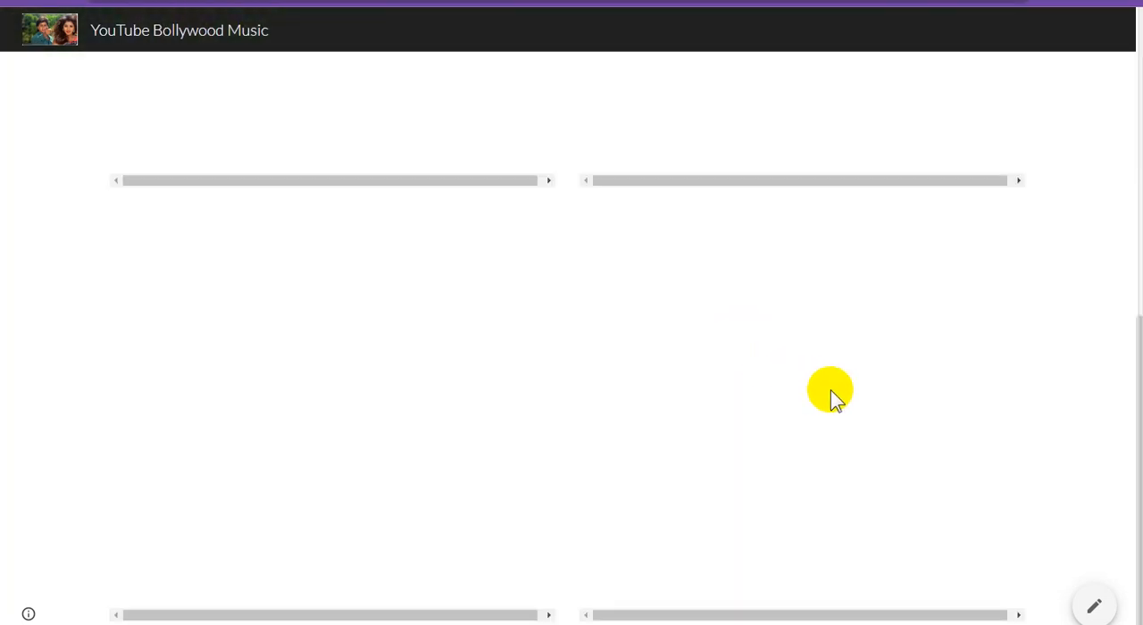
scroll(686, 391, "up", 8)
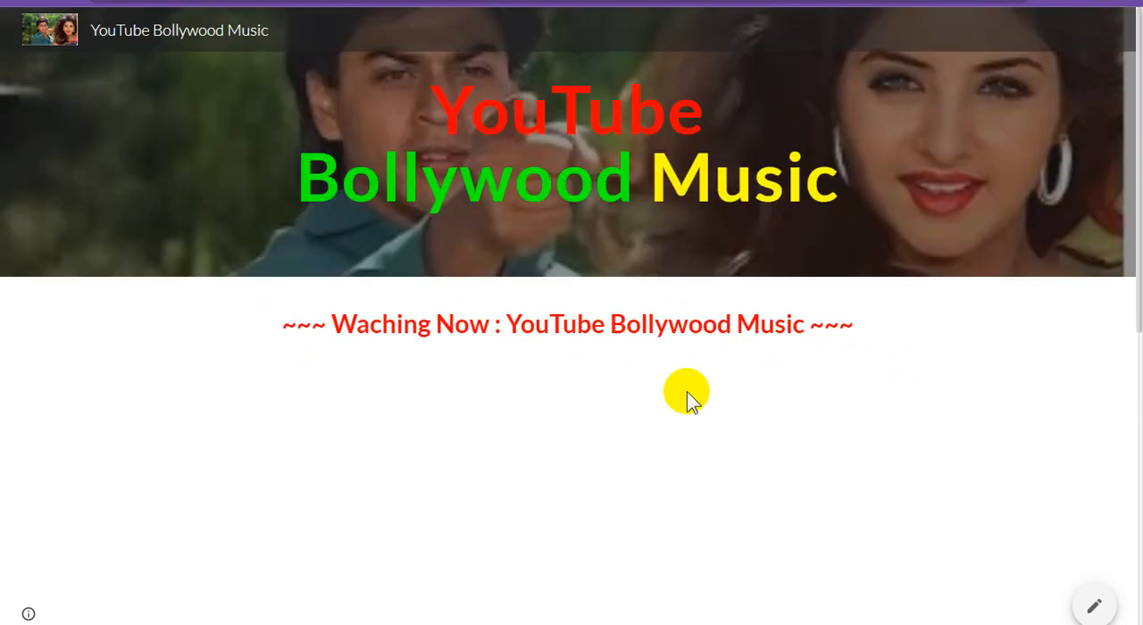
scroll(686, 392, "down", 10)
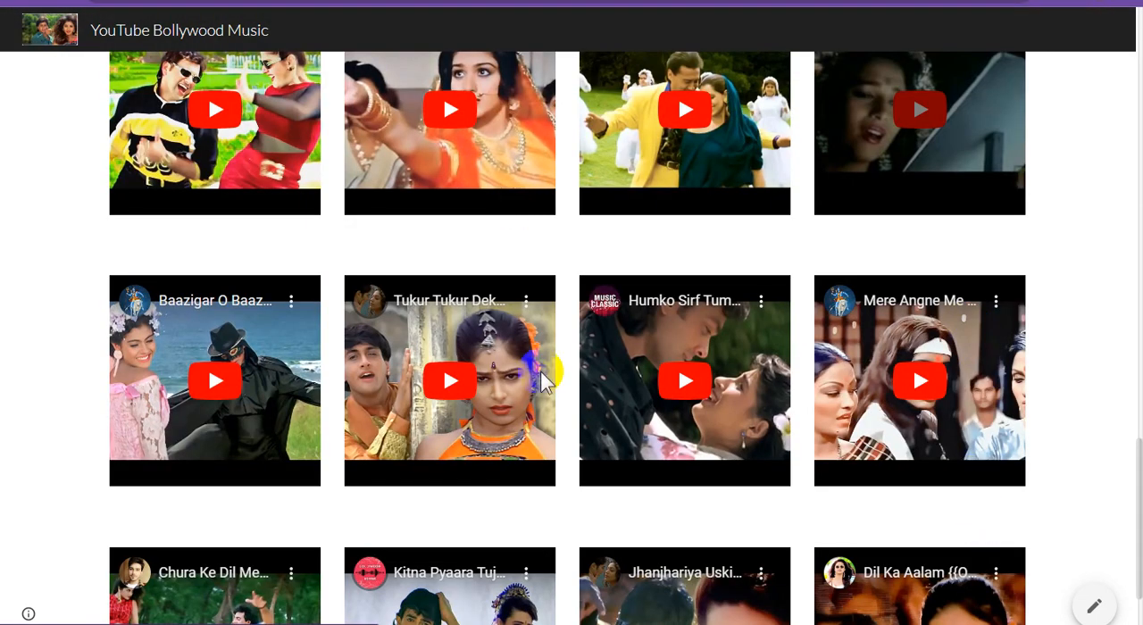